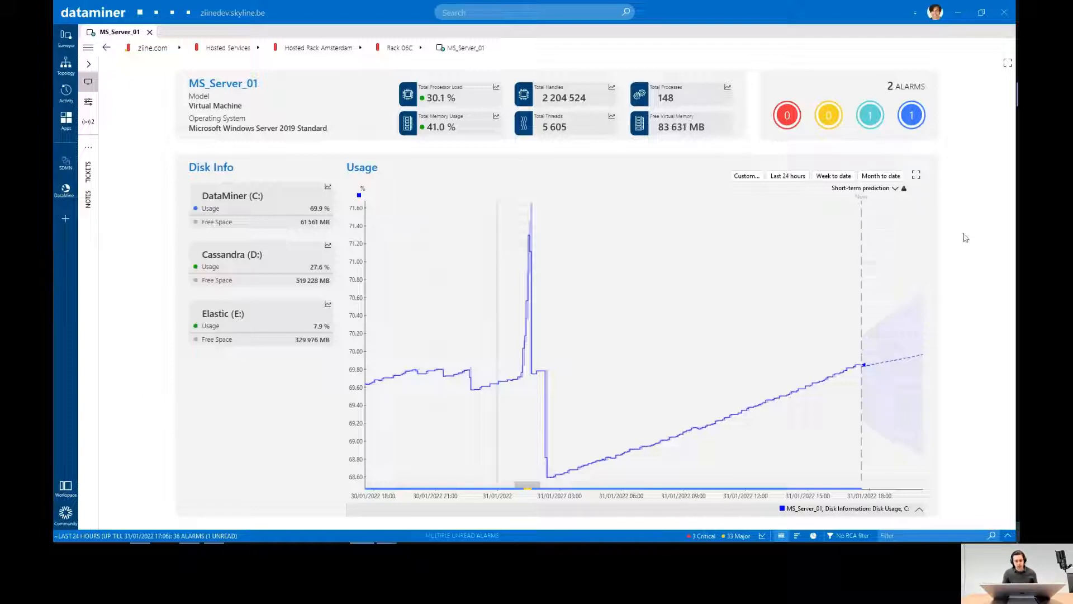
- Review the alarms from the last 24 hours in the Alarm Console and collapse it again
{"action": "left_click", "coordinate": [1008, 535]}
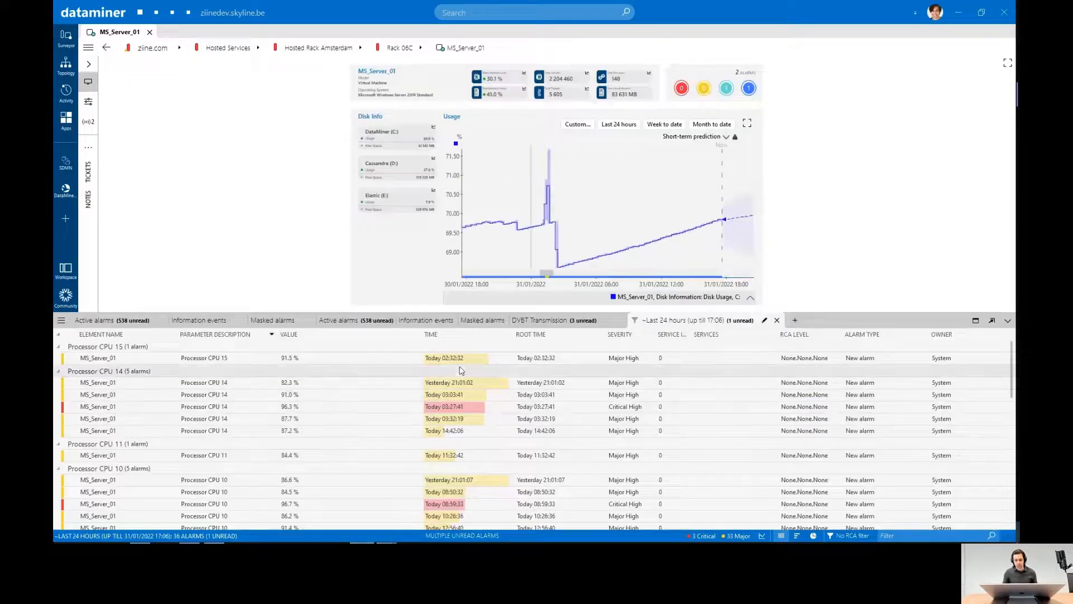
{"action": "scroll", "coordinate": [218, 447], "scroll_direction": "down", "scroll_amount": 10}
{"action": "scroll", "coordinate": [229, 449], "scroll_direction": "up", "scroll_amount": 10}
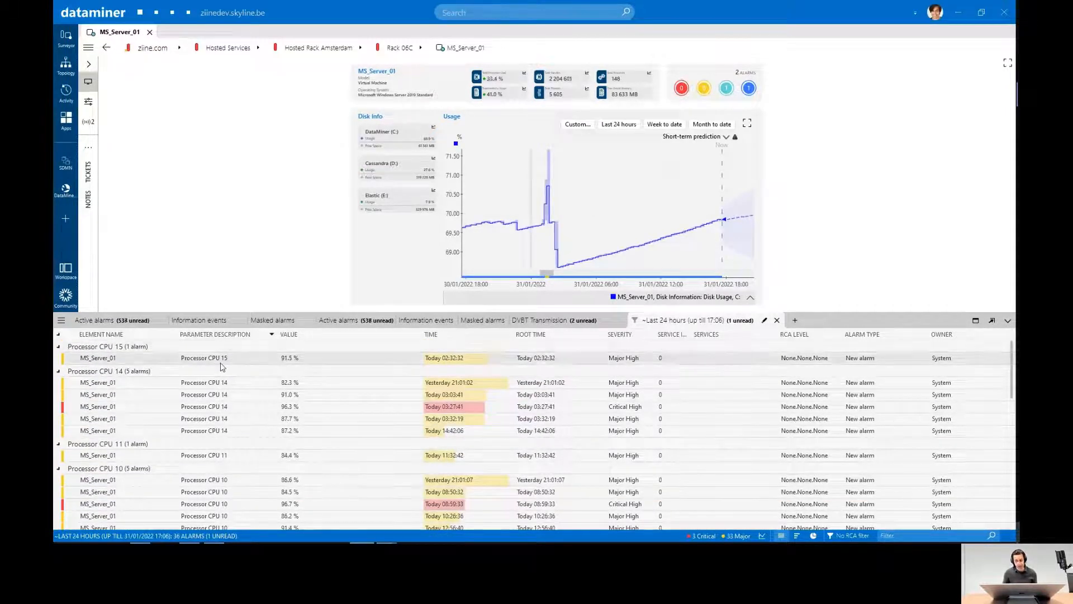
{"action": "left_click", "coordinate": [1008, 320]}
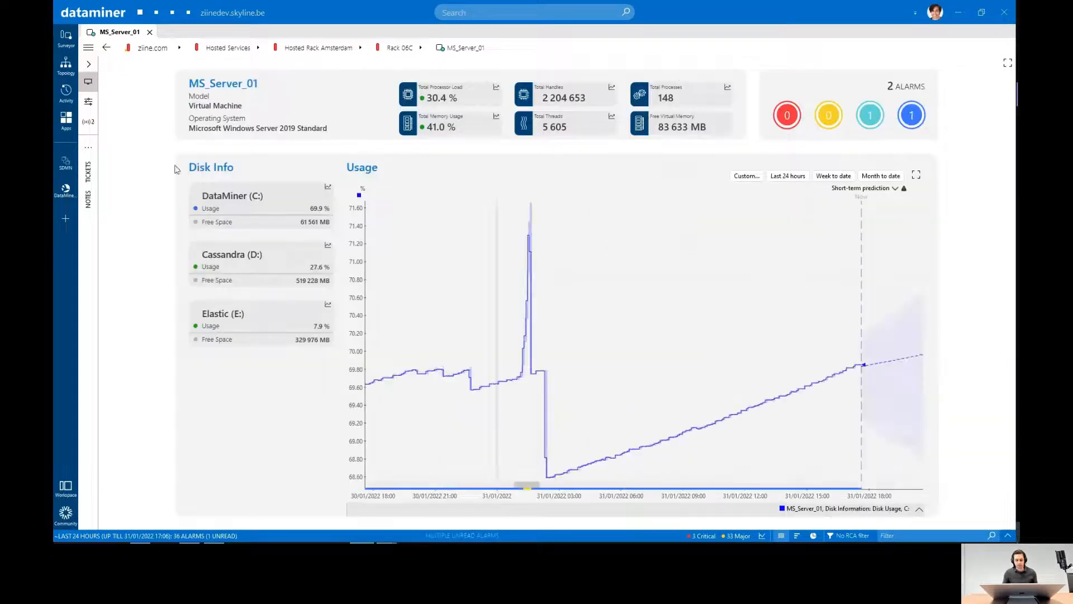
- Open the available protocol templates for the MS_Server_01 element under Rack 06C and hide the Surveyor
{"action": "left_click", "coordinate": [65, 38]}
{"action": "right_click", "coordinate": [140, 141]}
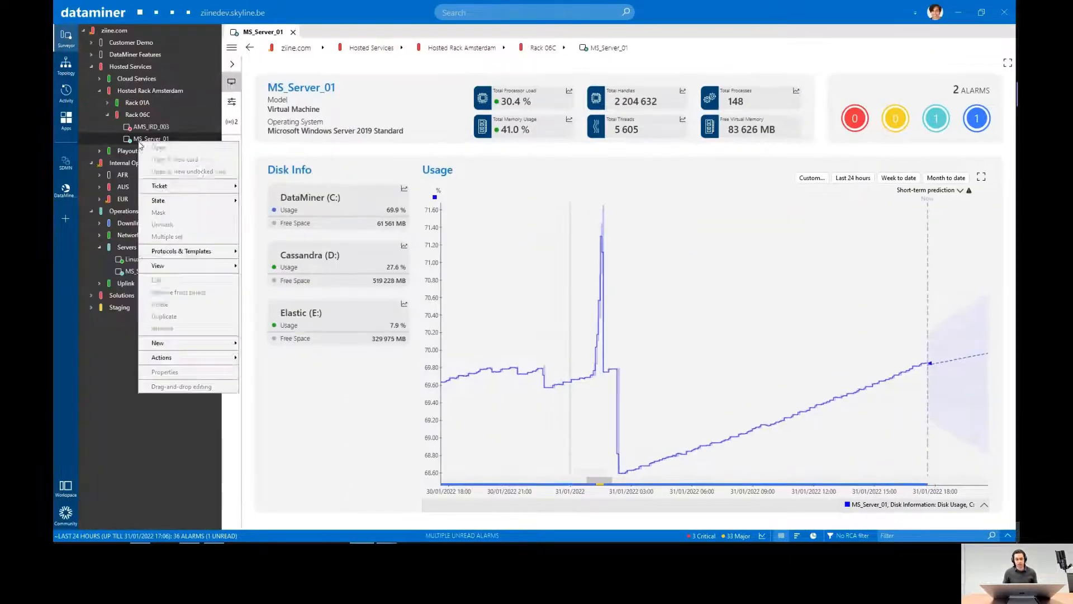
{"action": "mouse_move", "coordinate": [190, 252]}
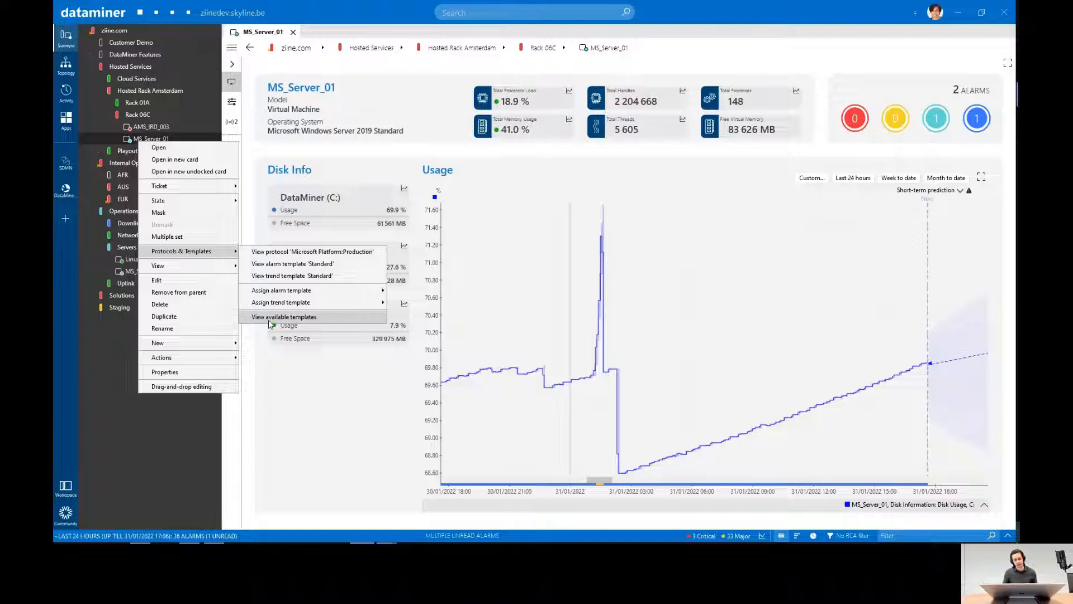
{"action": "left_click", "coordinate": [283, 317]}
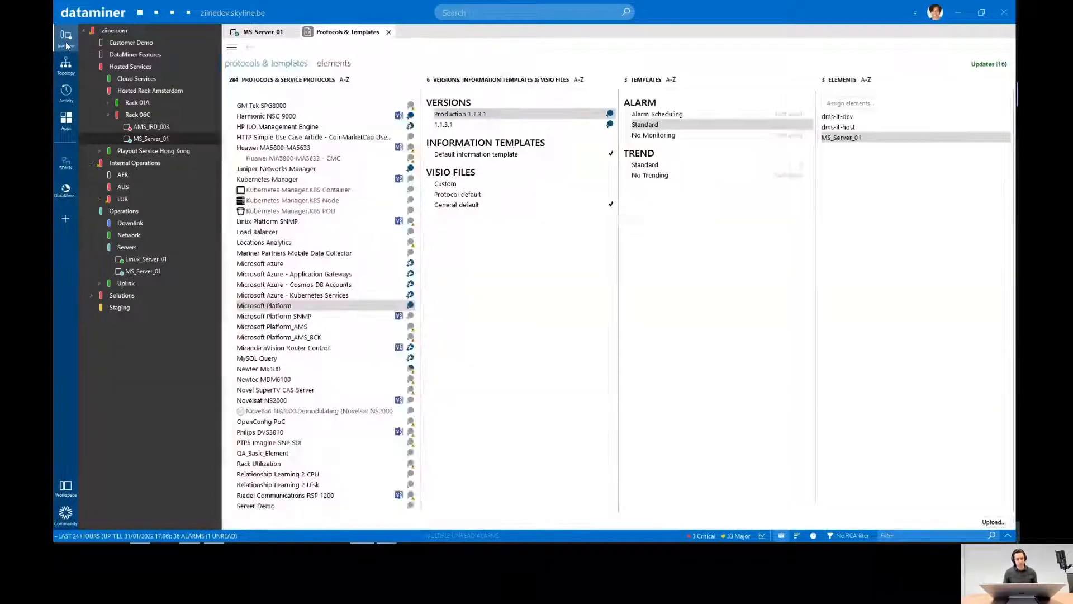
{"action": "left_click", "coordinate": [66, 40]}
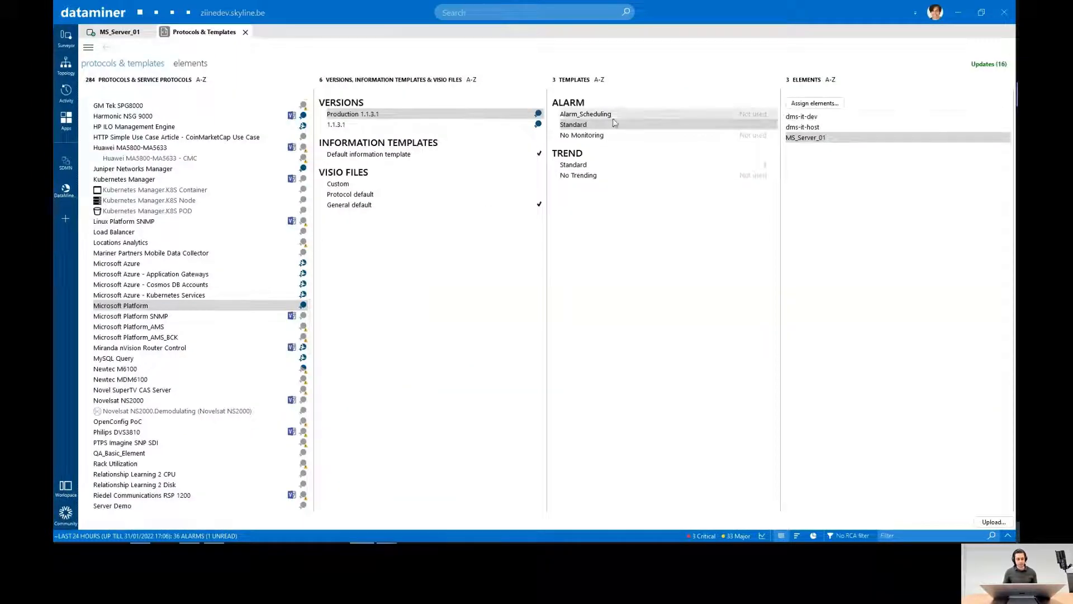
- Create a new alarm template named Template1 for the Microsoft Platform protocol, version Production:1.1.3.1
{"action": "left_click", "coordinate": [601, 136]}
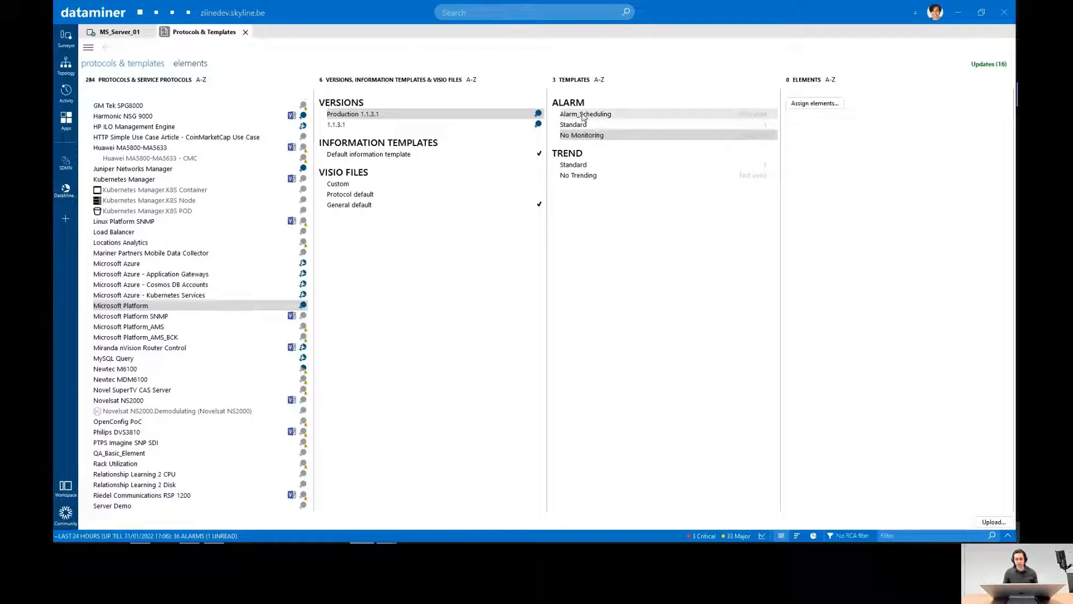
{"action": "right_click", "coordinate": [596, 126]}
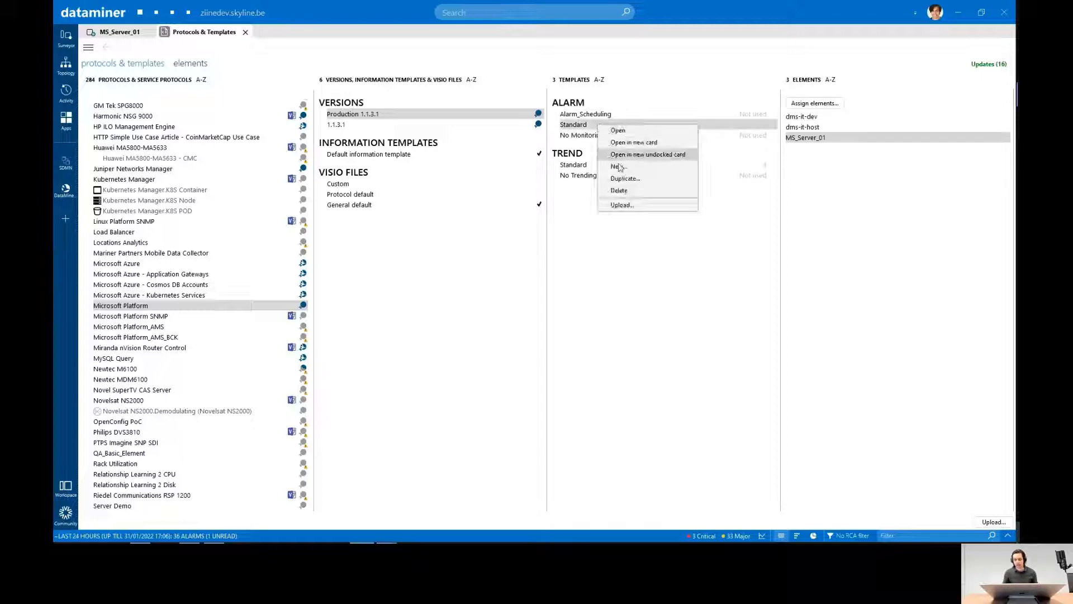
{"action": "left_click", "coordinate": [619, 166]}
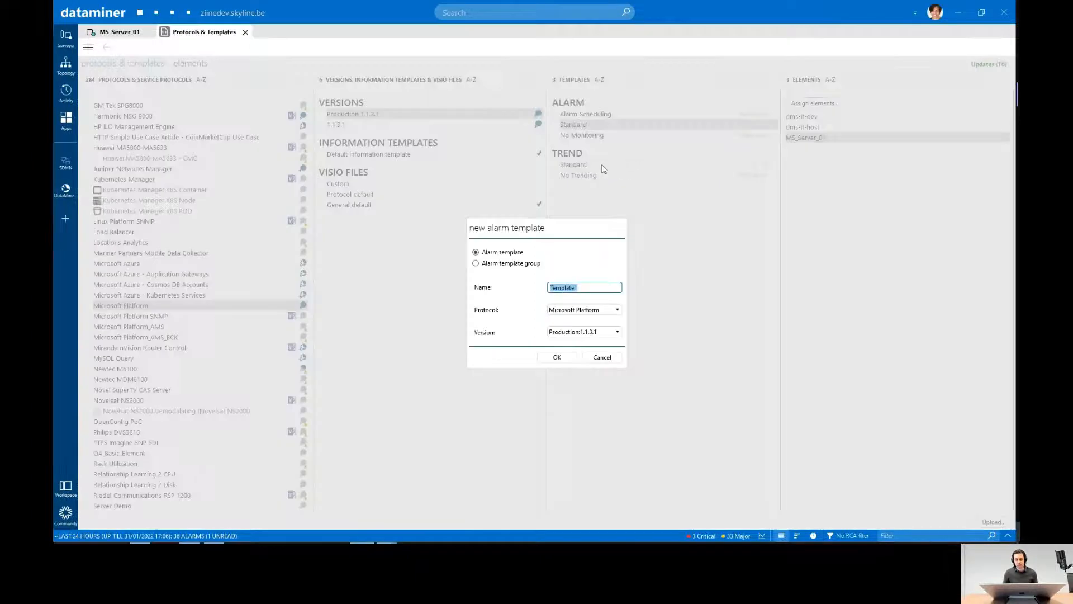
{"action": "left_click", "coordinate": [557, 358]}
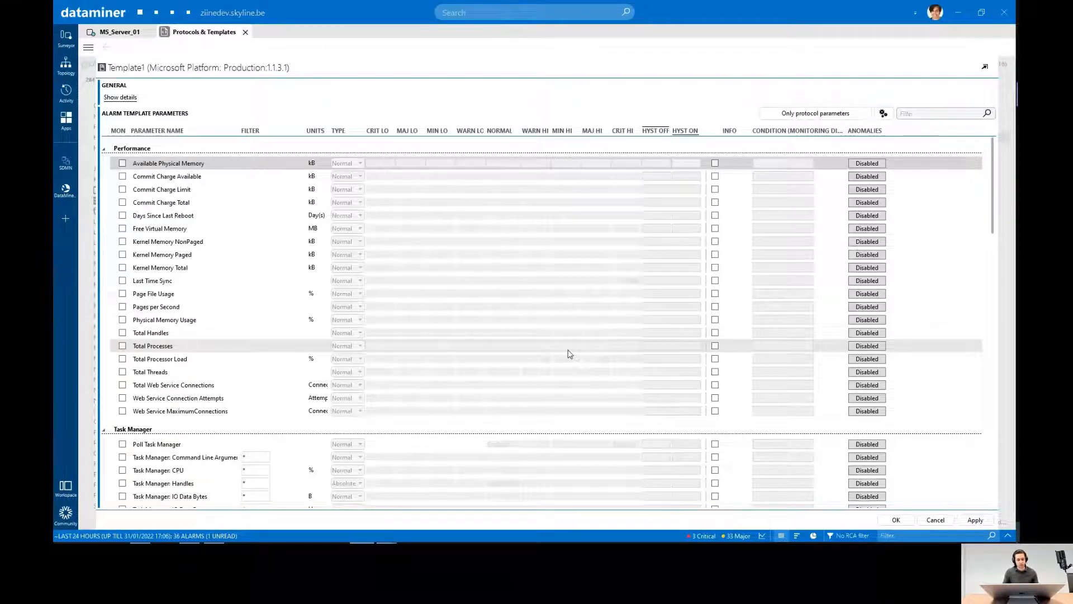
- Look through the template's parameter list, switching to only monitored parameters and back to only protocol parameters
{"action": "scroll", "coordinate": [569, 353], "scroll_direction": "down", "scroll_amount": 10}
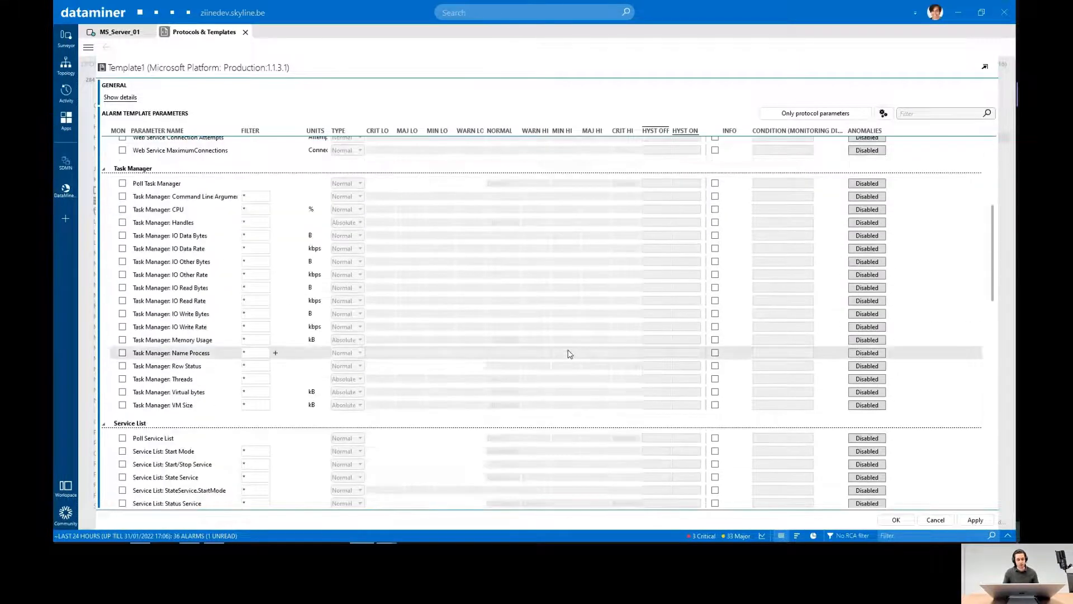
{"action": "scroll", "coordinate": [569, 354], "scroll_direction": "up", "scroll_amount": 10}
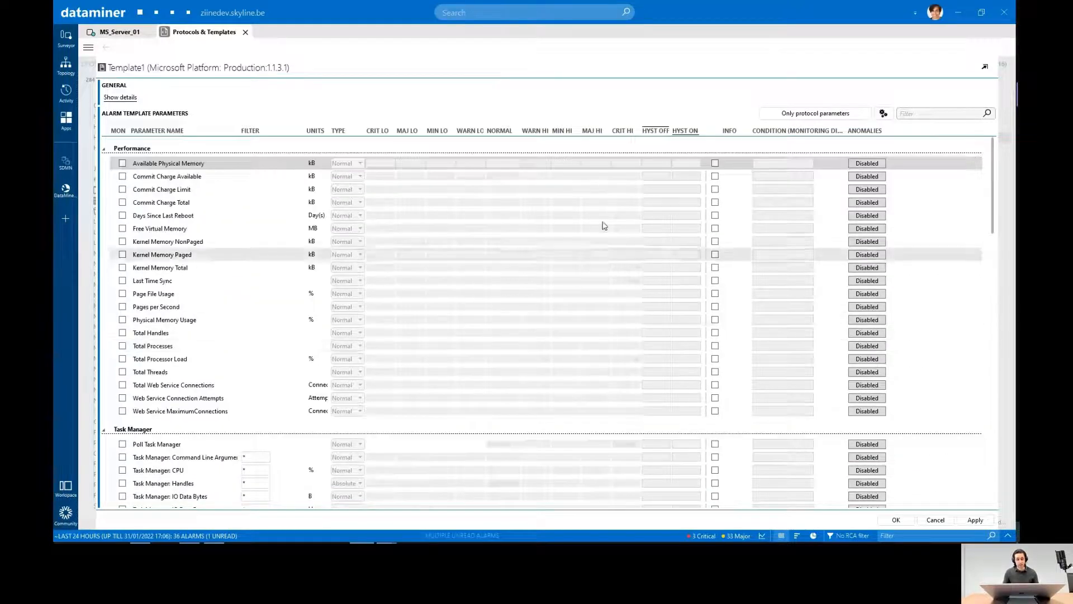
{"action": "left_click", "coordinate": [803, 116]}
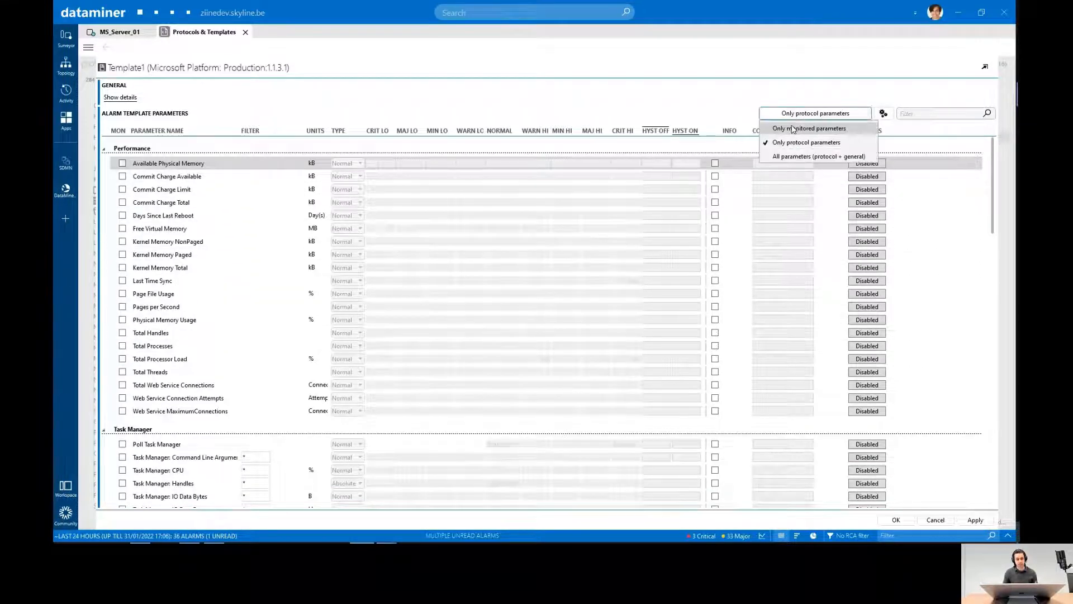
{"action": "left_click", "coordinate": [796, 131]}
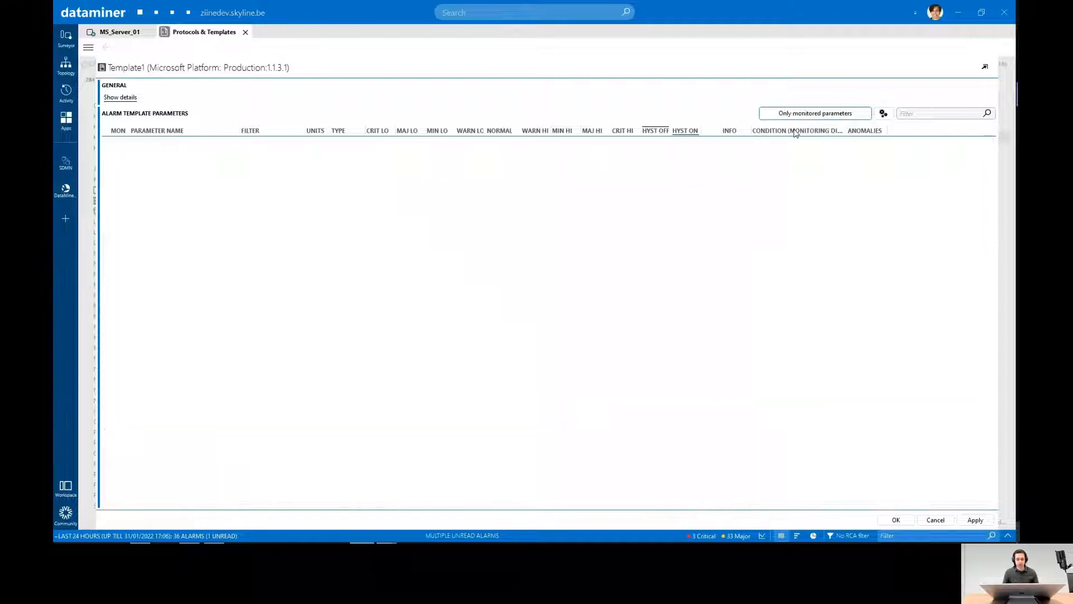
{"action": "left_click", "coordinate": [797, 115]}
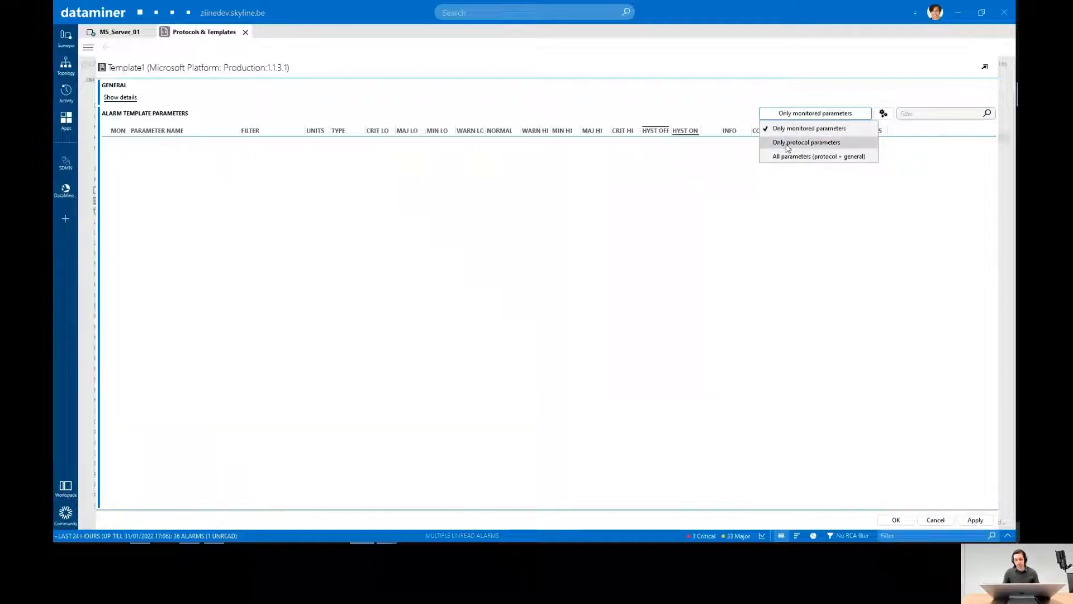
{"action": "left_click", "coordinate": [788, 143]}
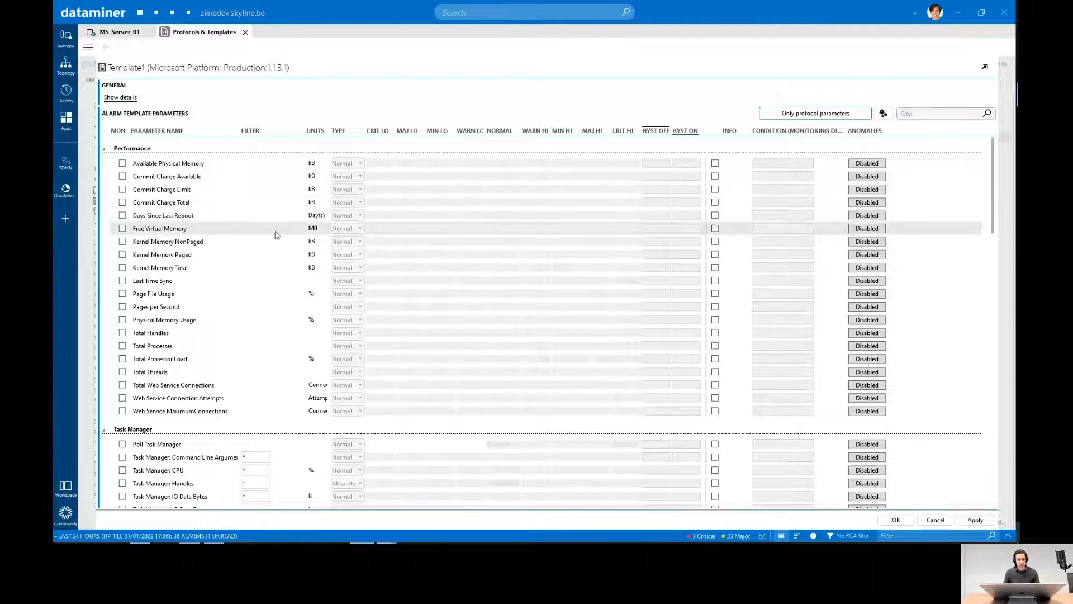
- Enable monitoring of the Total Processor Load parameter and show only monitored parameters
{"action": "left_click", "coordinate": [188, 364]}
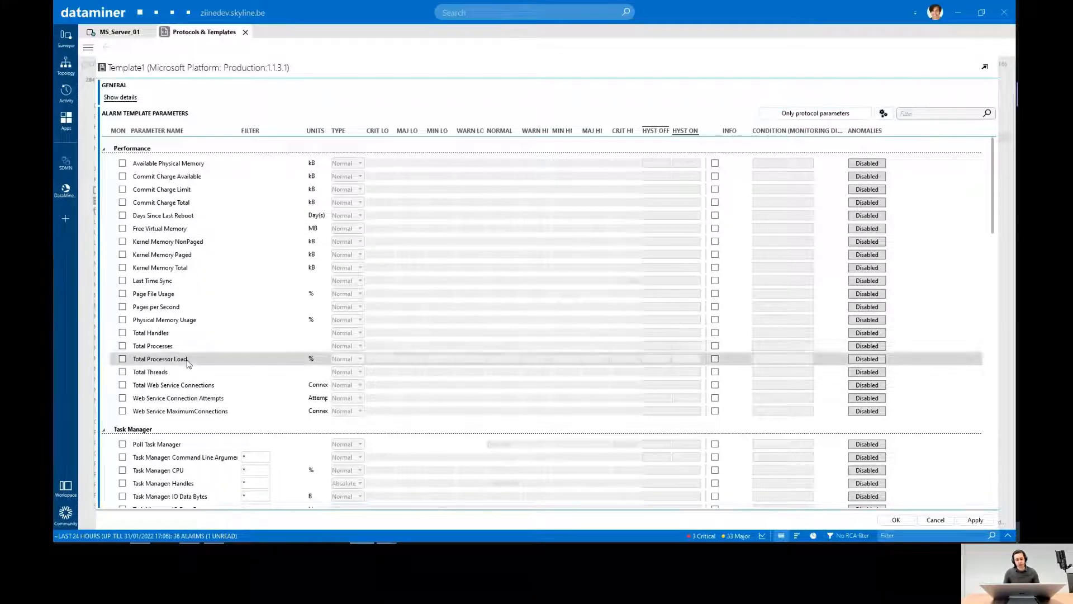
{"action": "left_click", "coordinate": [122, 359]}
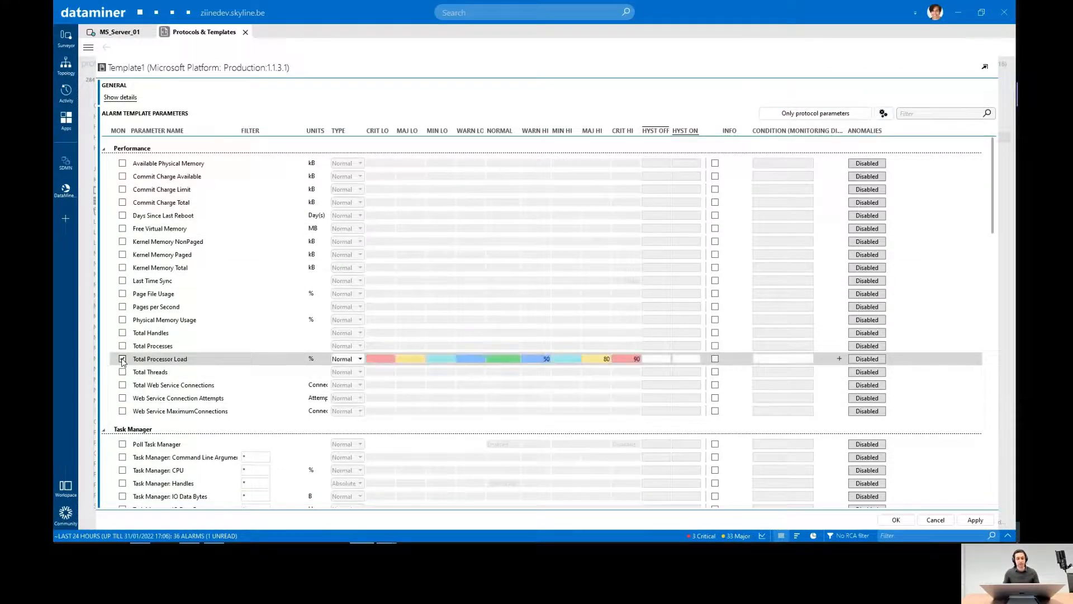
{"action": "left_click", "coordinate": [805, 112]}
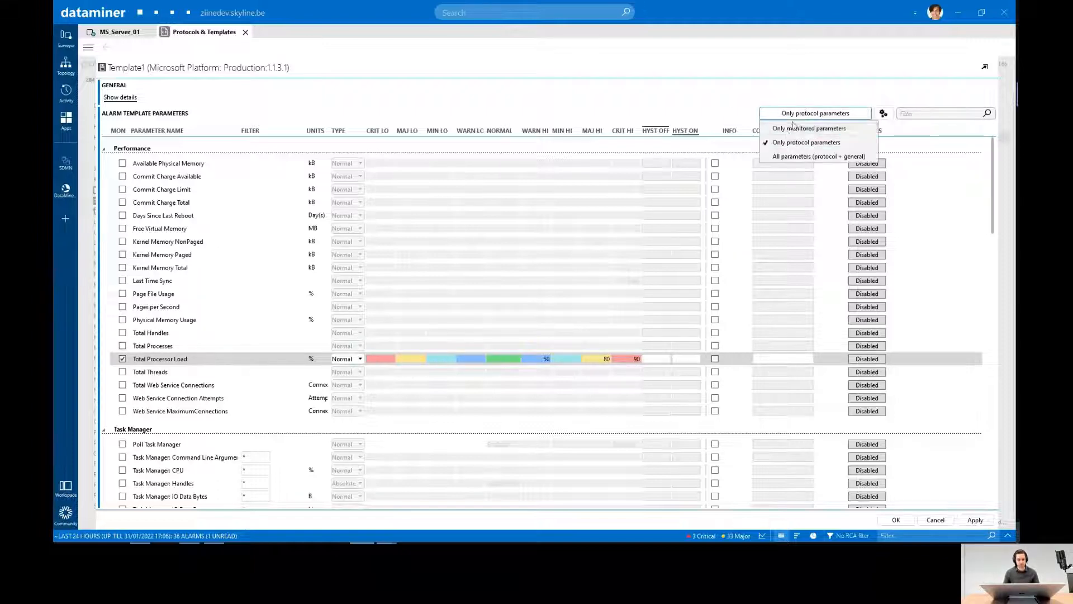
{"action": "left_click", "coordinate": [794, 128]}
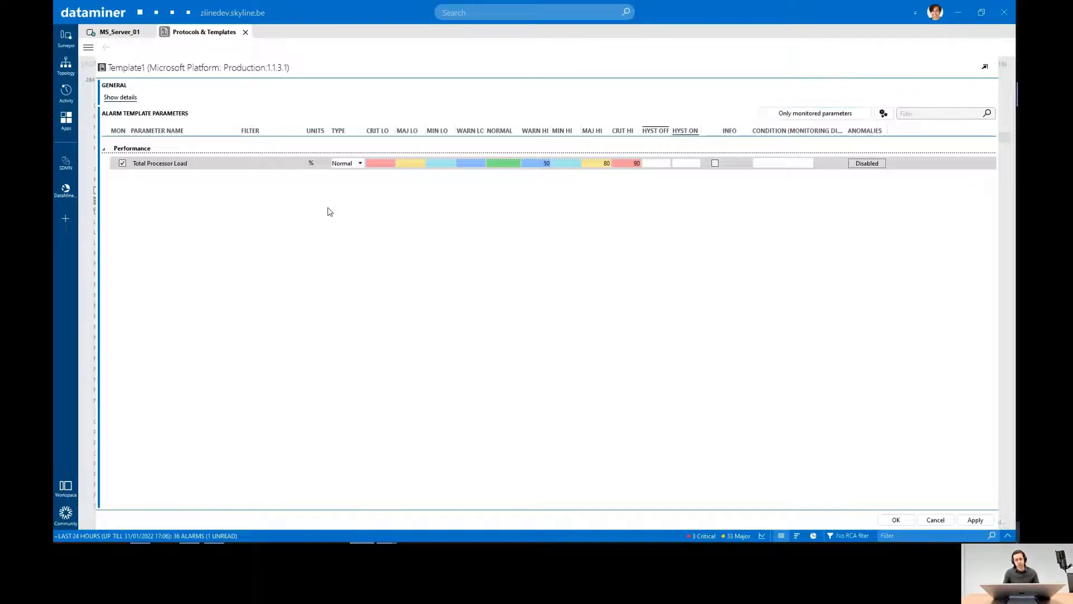
- Examine the alarm type options and the high warning threshold of Total Processor Load
{"action": "left_click", "coordinate": [355, 163]}
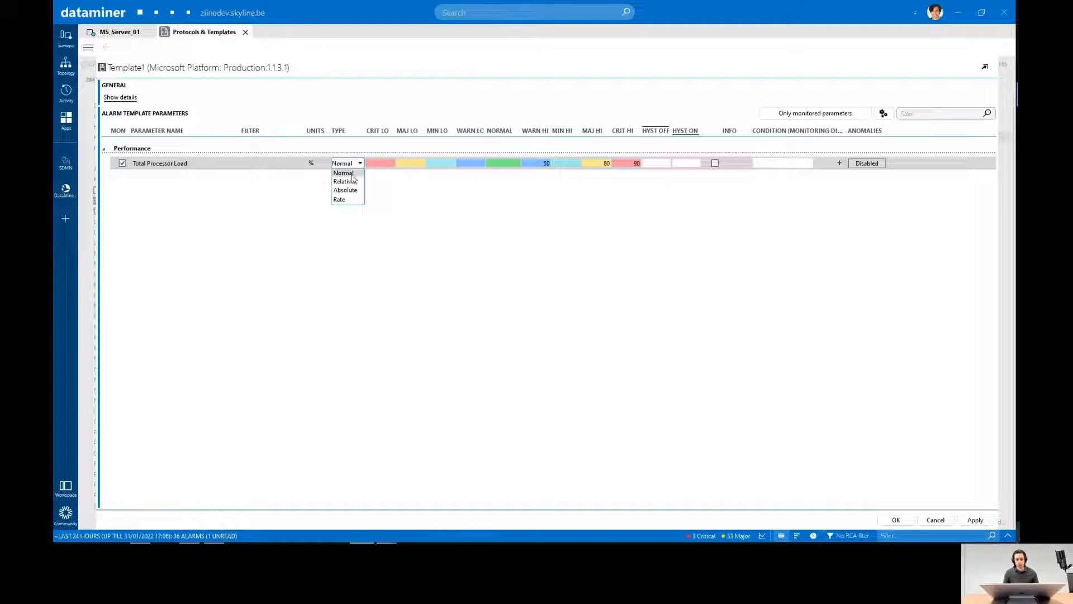
{"action": "left_click", "coordinate": [503, 213]}
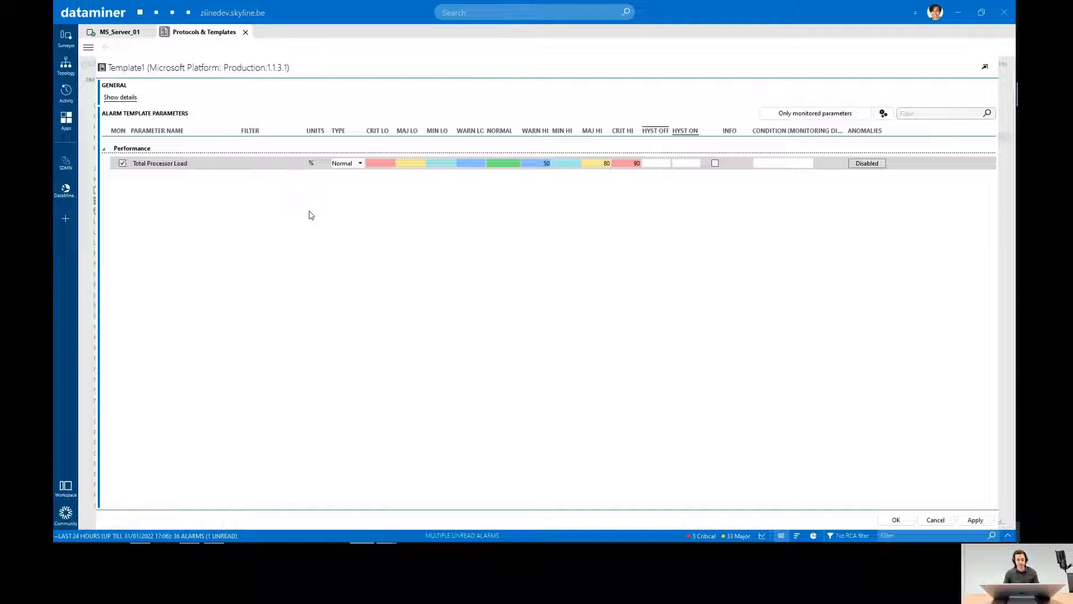
{"action": "left_click", "coordinate": [545, 164]}
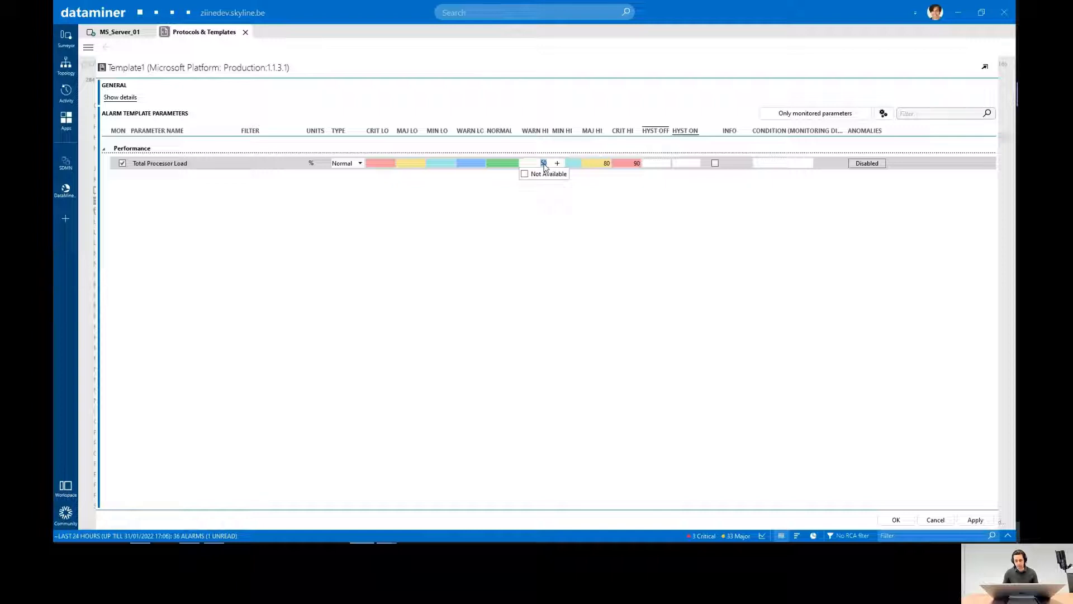
{"action": "left_click", "coordinate": [545, 150]}
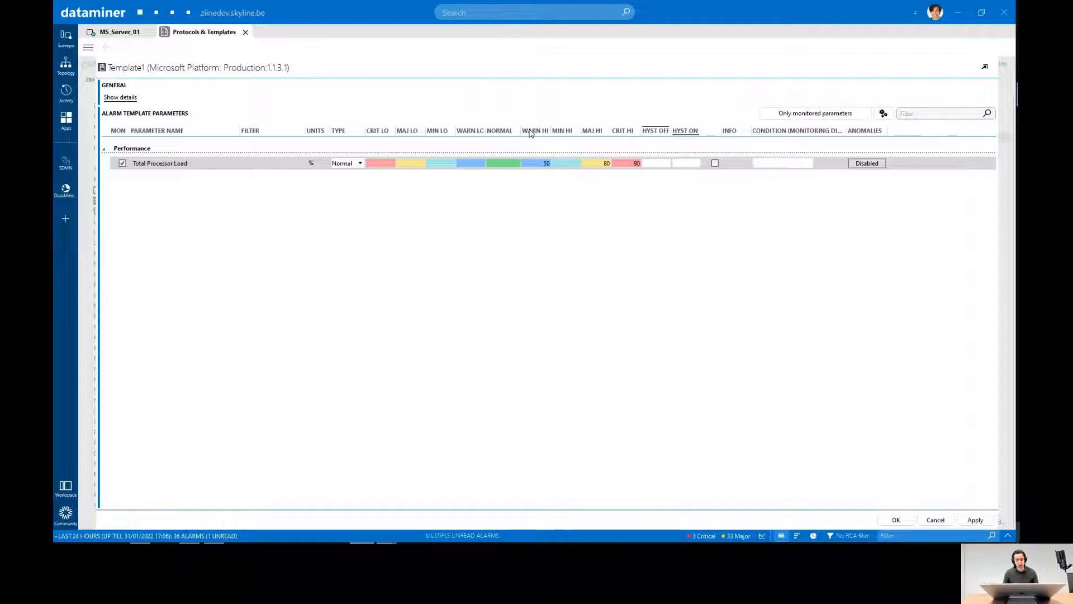
- Set the high thresholds of Total Processor Load to 60 for minor, 70 for major and 80 for critical
{"action": "left_click", "coordinate": [571, 163]}
{"action": "type", "text": "60"}
{"action": "left_click", "coordinate": [596, 202]}
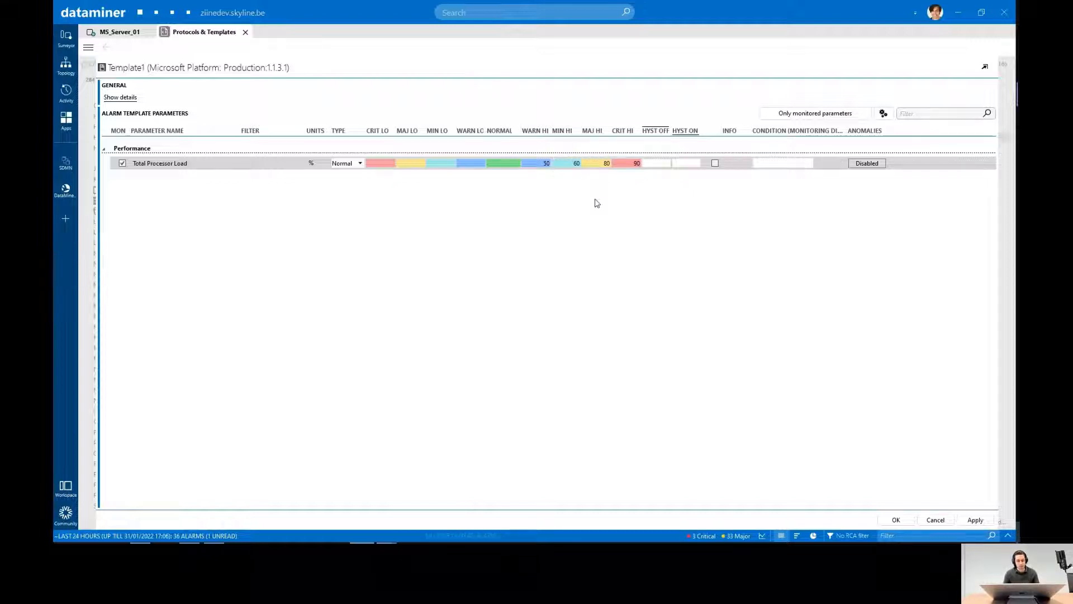
{"action": "left_click", "coordinate": [601, 164]}
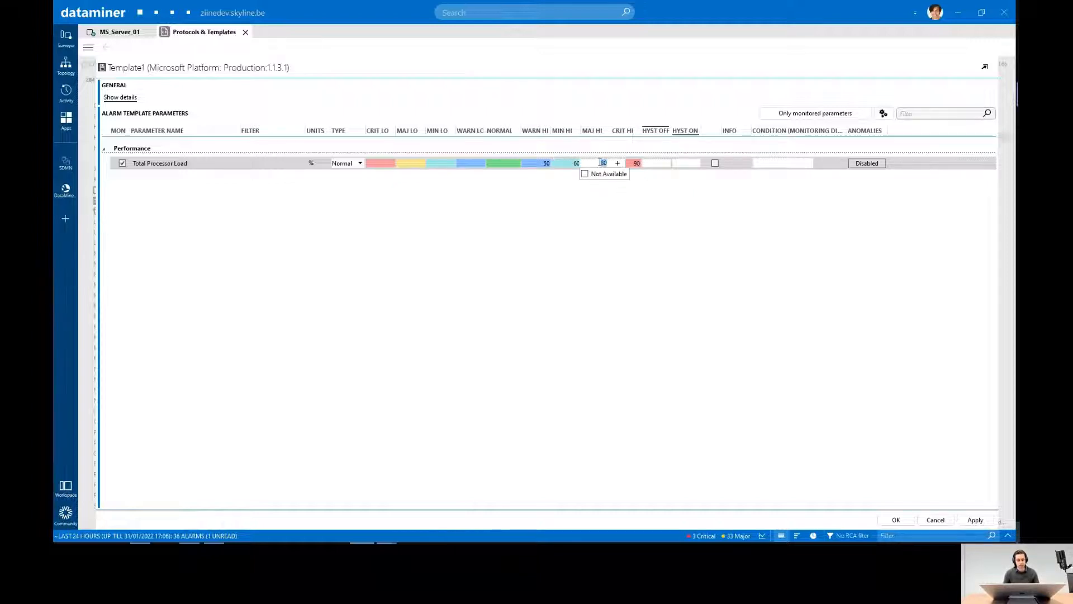
{"action": "type", "text": "70"}
{"action": "left_click", "coordinate": [597, 180]}
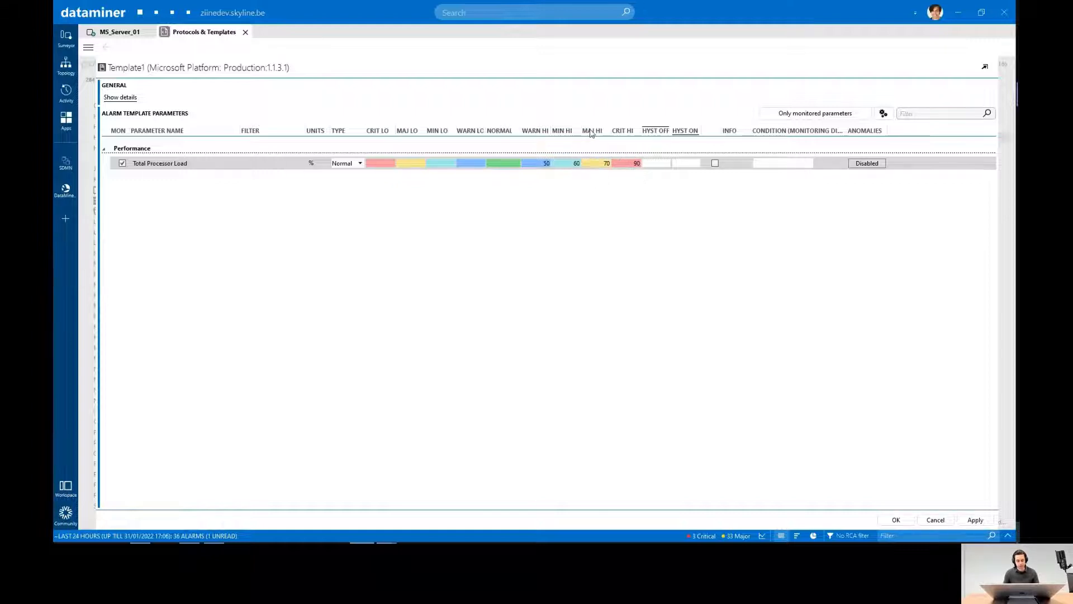
{"action": "left_click", "coordinate": [634, 164]}
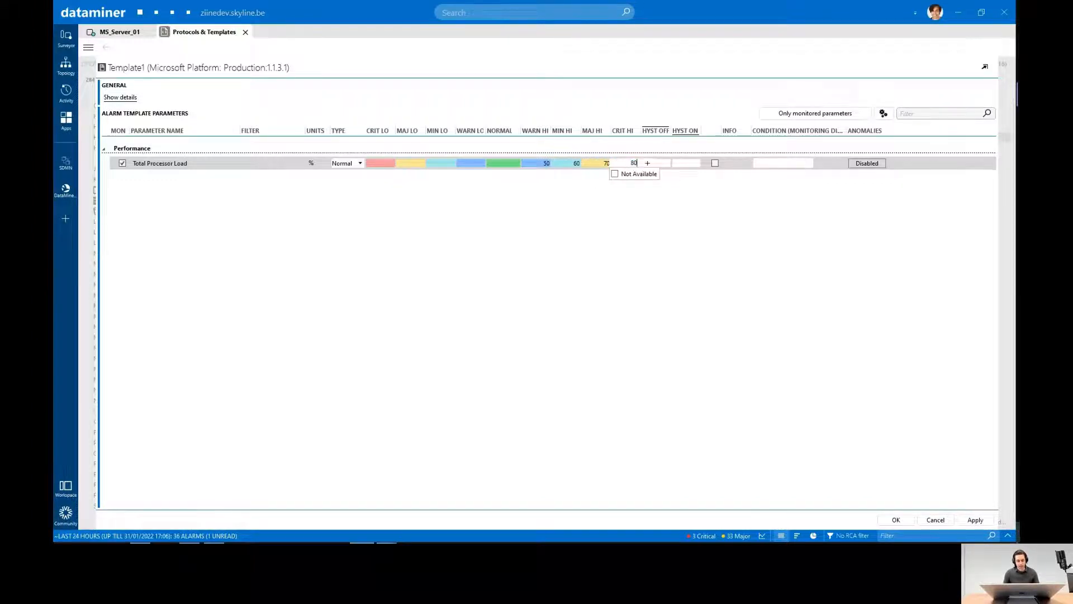
{"action": "left_click", "coordinate": [602, 188]}
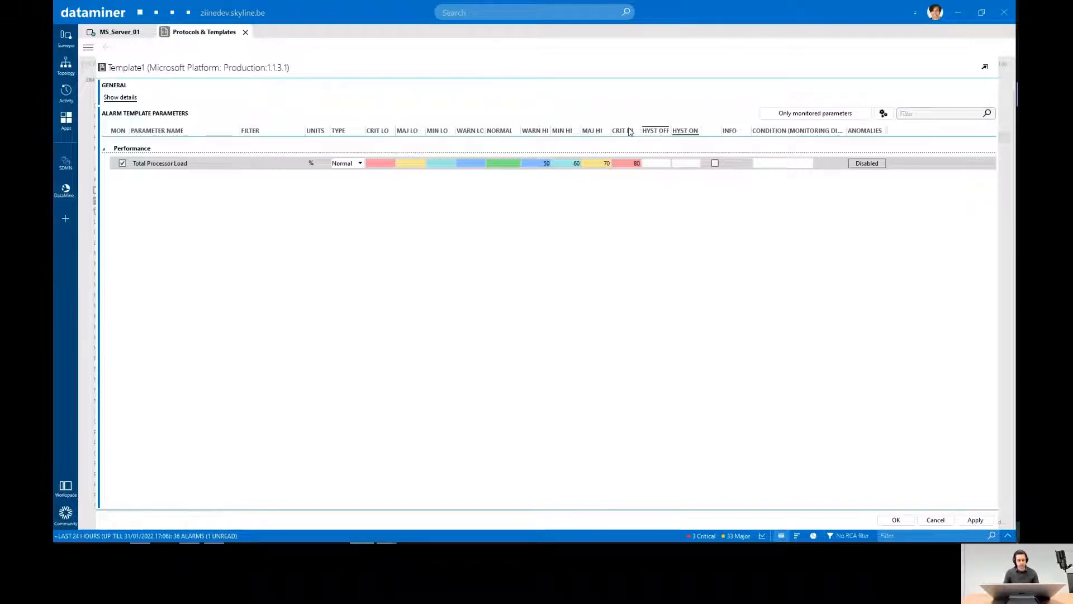
{"action": "left_click", "coordinate": [797, 164]}
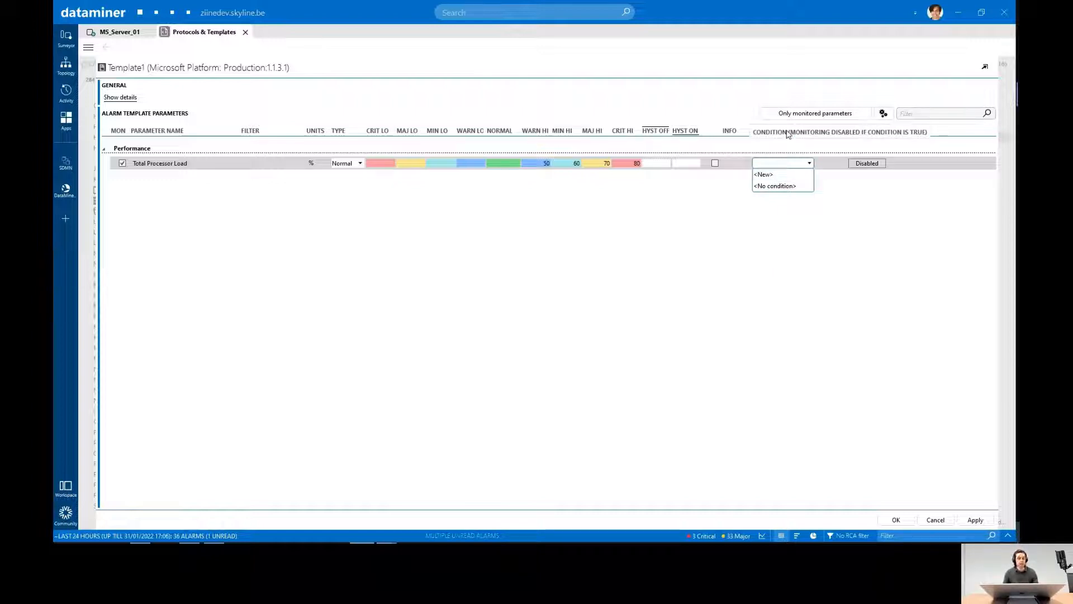
{"action": "left_click", "coordinate": [765, 175]}
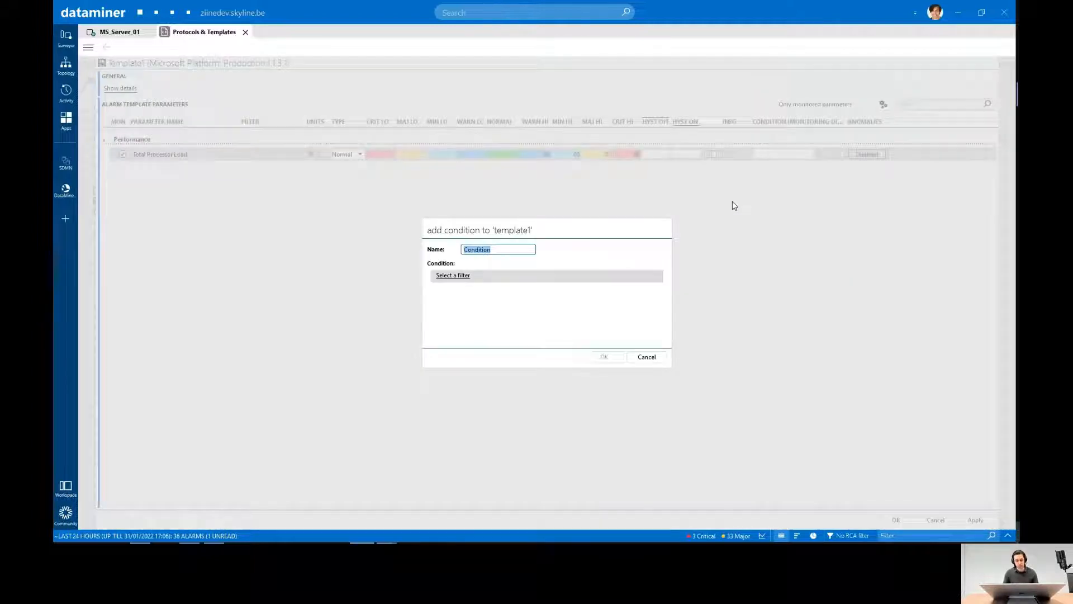
{"action": "left_click", "coordinate": [452, 277]}
{"action": "left_click", "coordinate": [764, 259]}
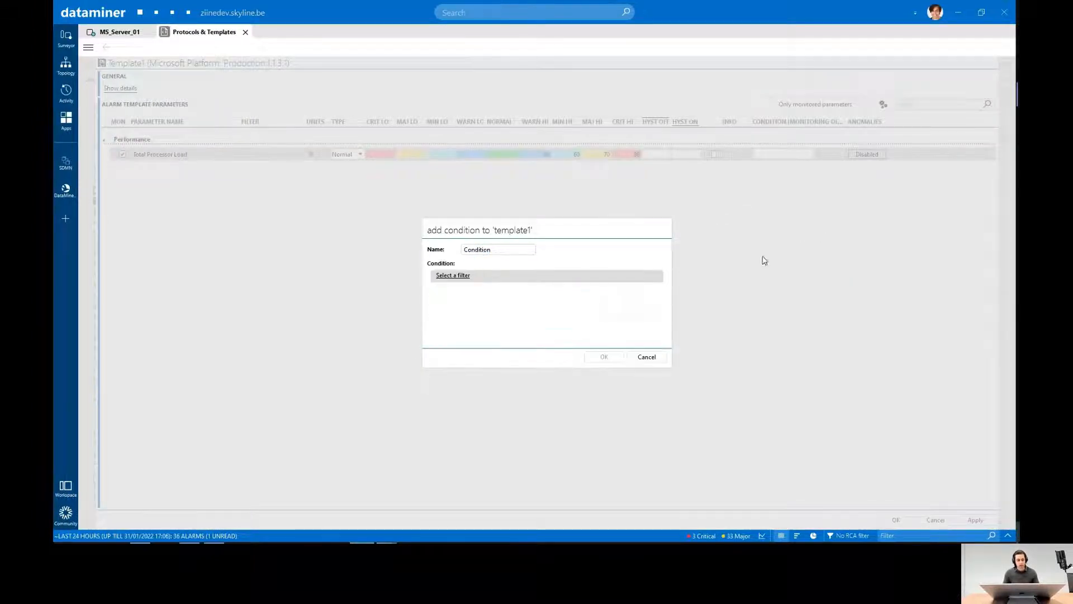
{"action": "left_click", "coordinate": [650, 356]}
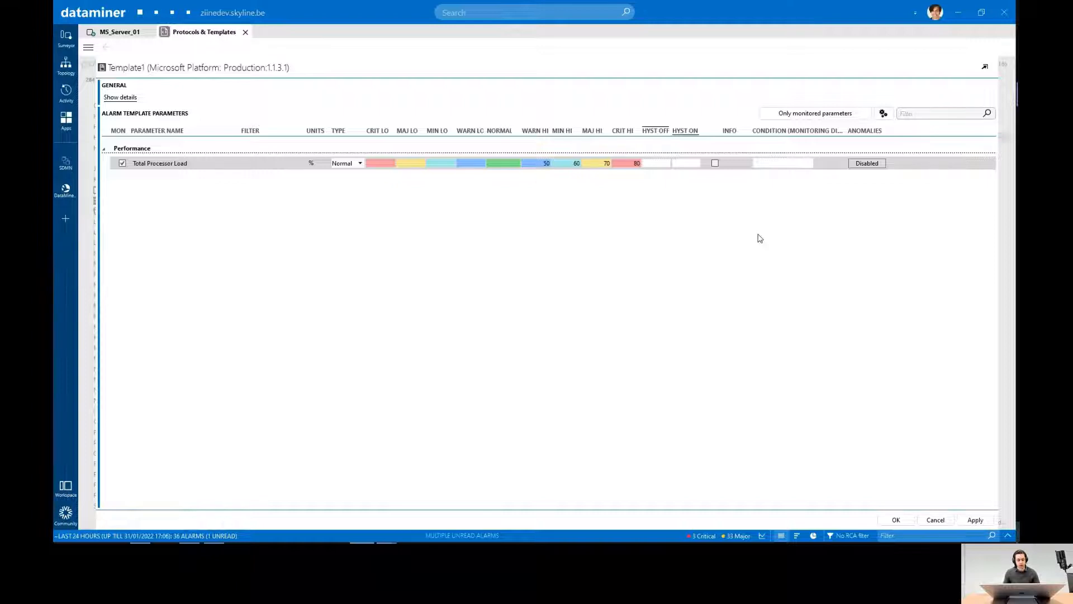
- Save the new alarm template with its Total Processor Load settings
{"action": "left_click", "coordinate": [896, 520]}
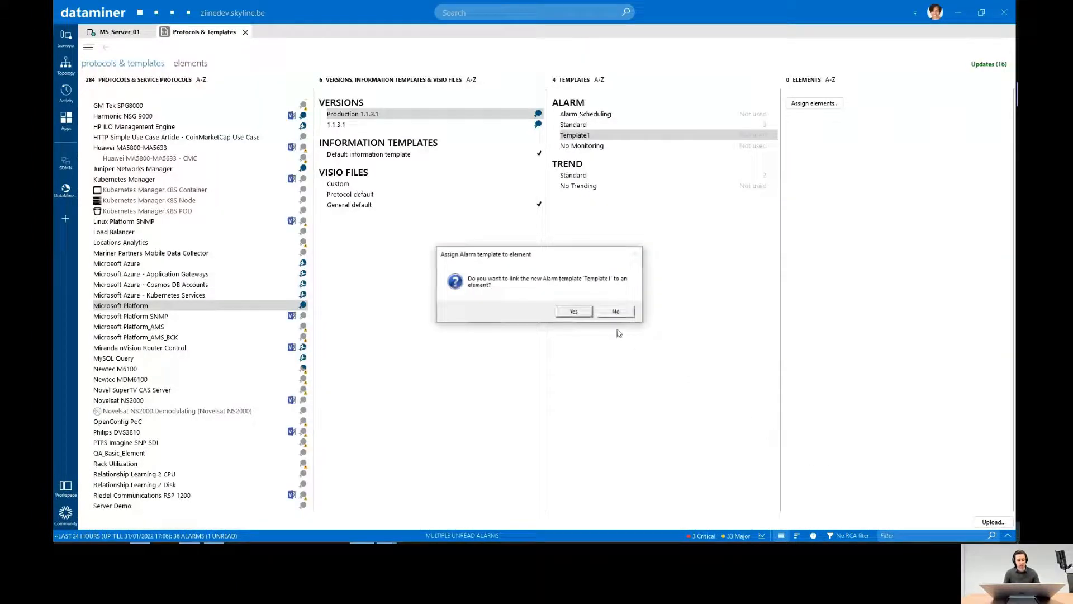
- Decline linking Template1 to an element, and open the Standard alarm template to review its monitored parameters
{"action": "left_click", "coordinate": [615, 313]}
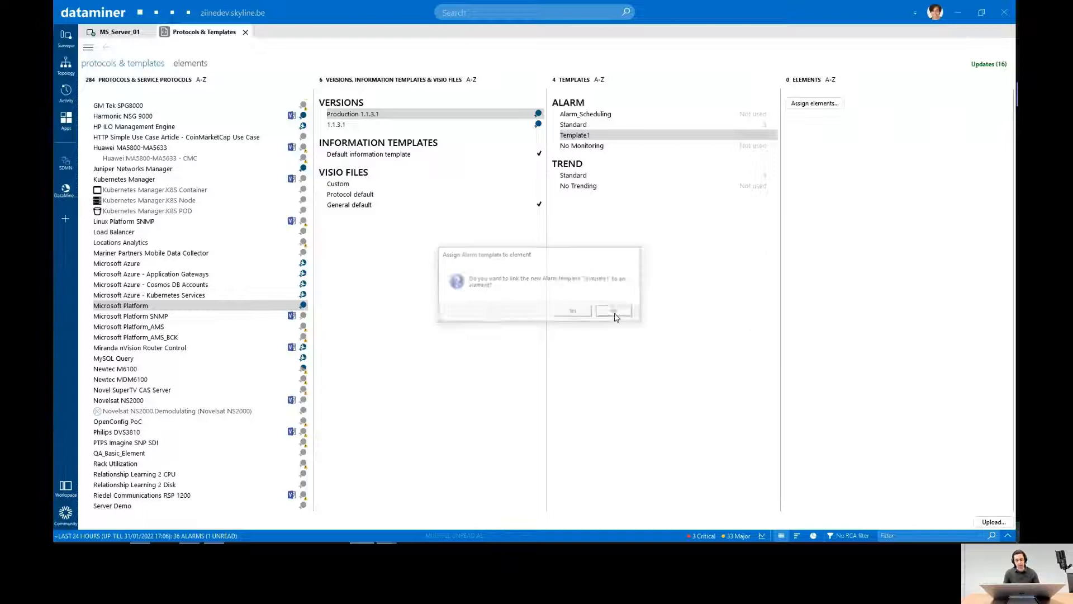
{"action": "double_click", "coordinate": [573, 124]}
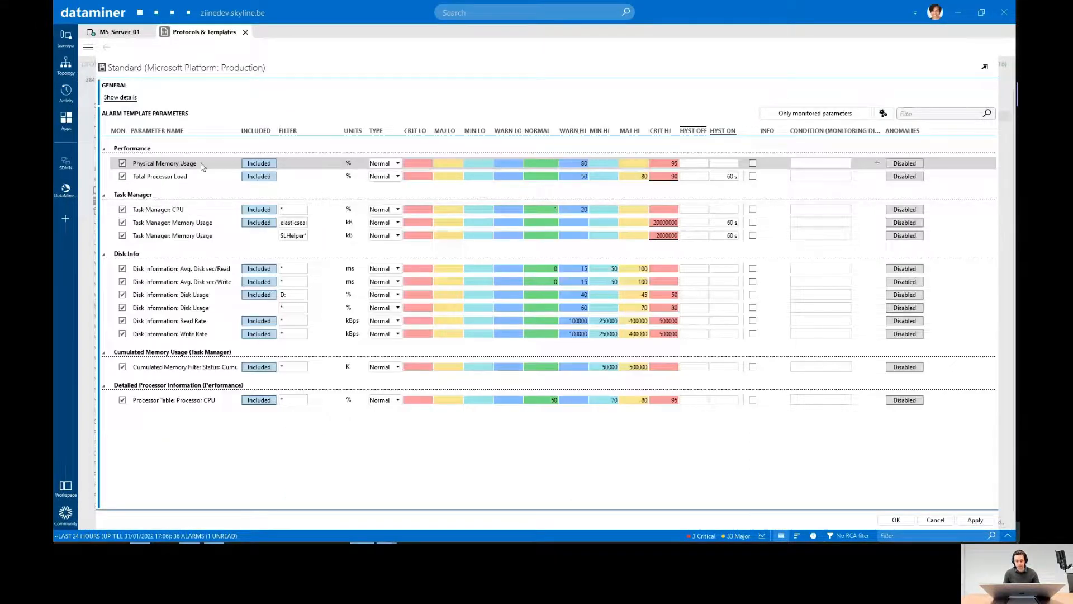
{"action": "left_click", "coordinate": [824, 114]}
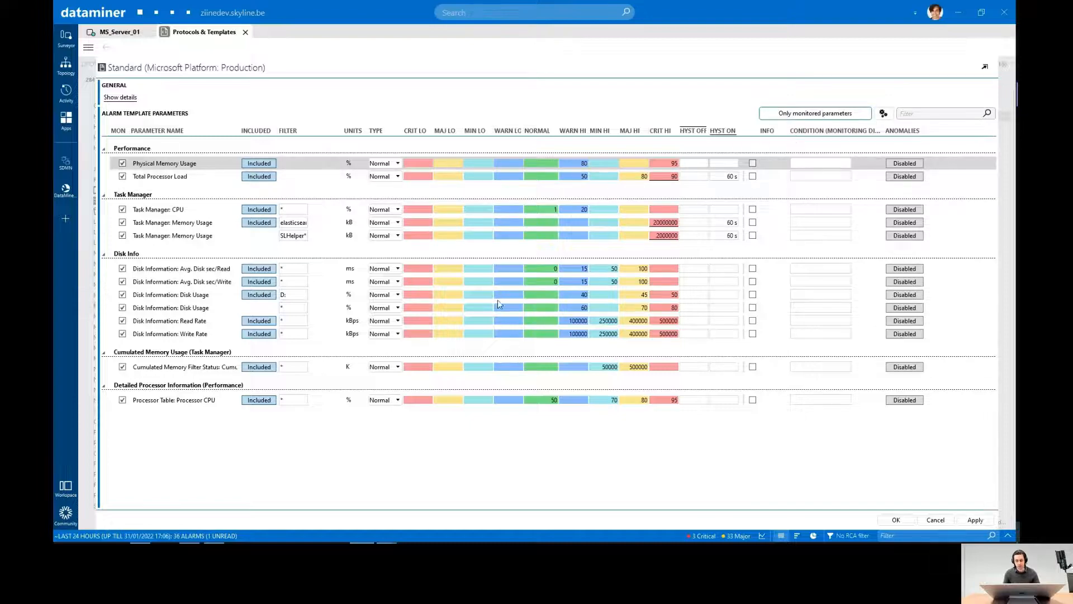
{"action": "scroll", "coordinate": [508, 273], "scroll_direction": "down", "scroll_amount": 15}
{"action": "scroll", "coordinate": [534, 261], "scroll_direction": "down", "scroll_amount": 5}
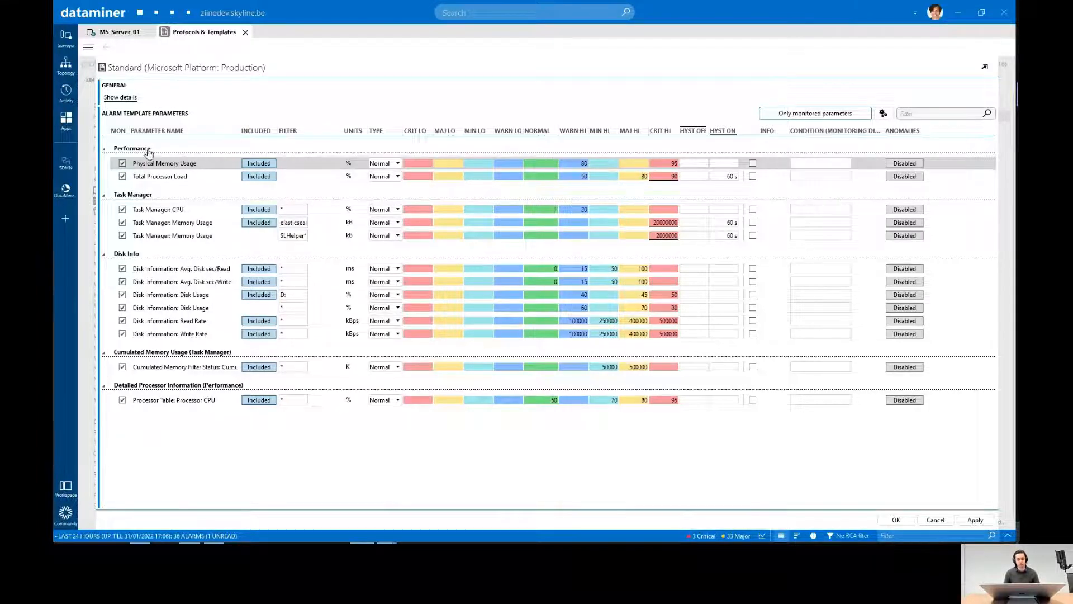
{"action": "left_click", "coordinate": [151, 177]}
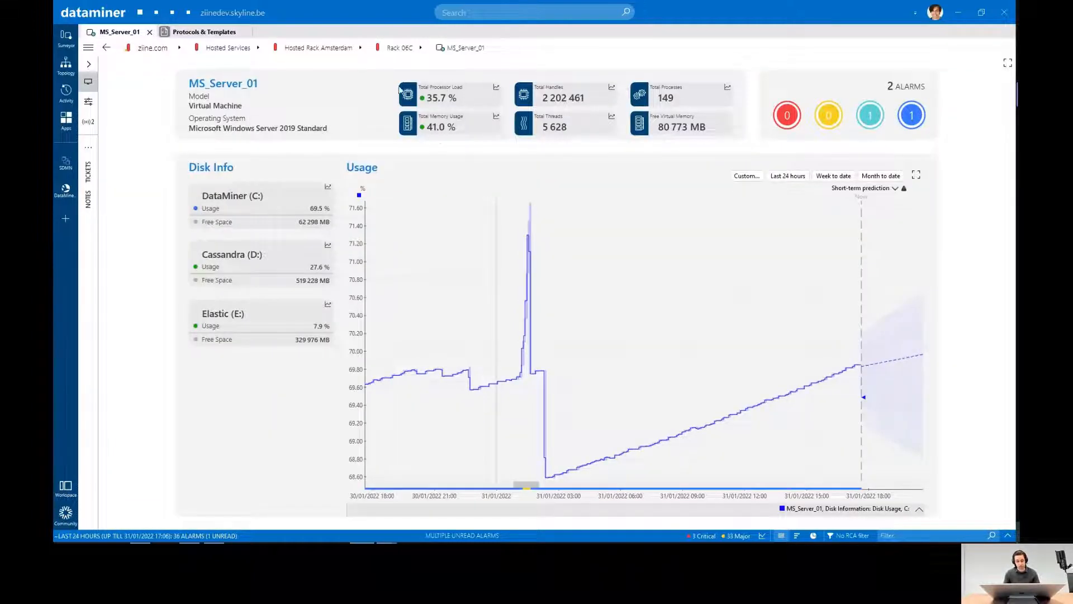
- Check the Total Processor Load alarm ranges on the Performance page of MS_Server_01, and return to its visual overview
{"action": "left_click", "coordinate": [88, 101]}
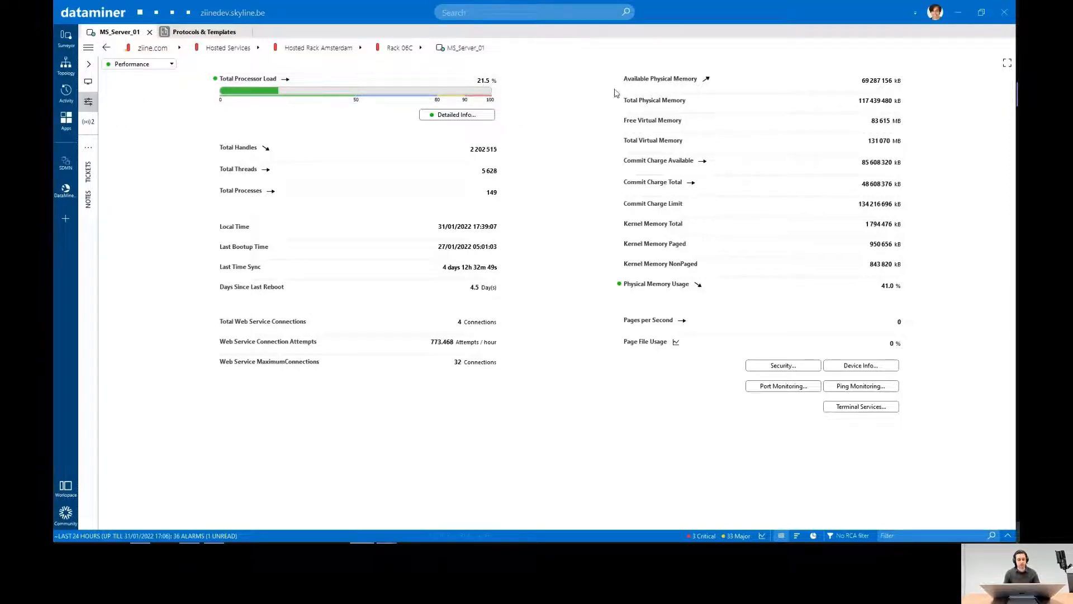
{"action": "left_click", "coordinate": [88, 82]}
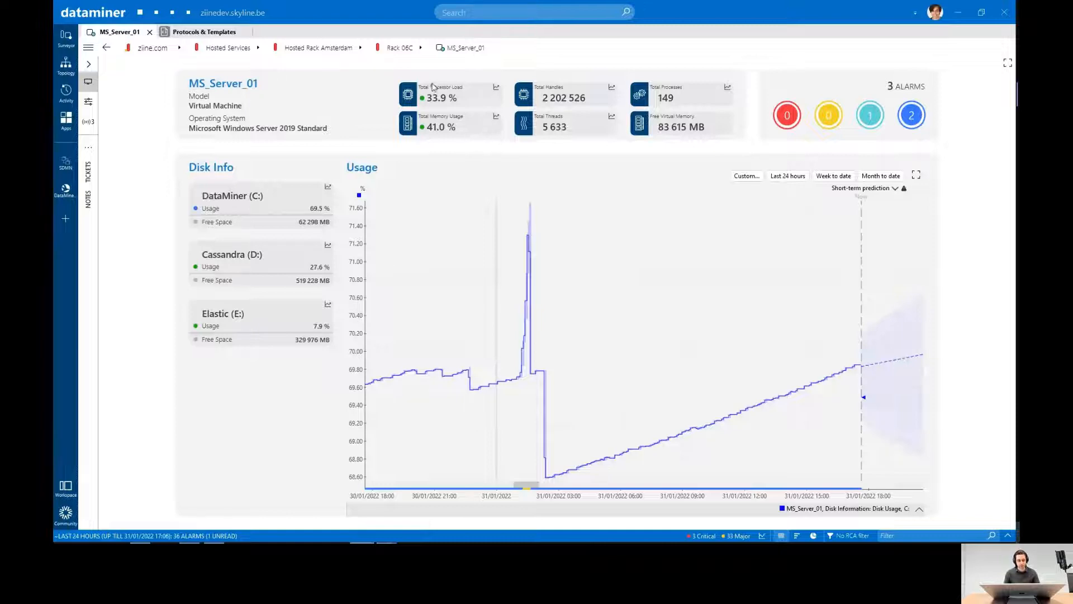
{"action": "left_click", "coordinate": [1008, 535]}
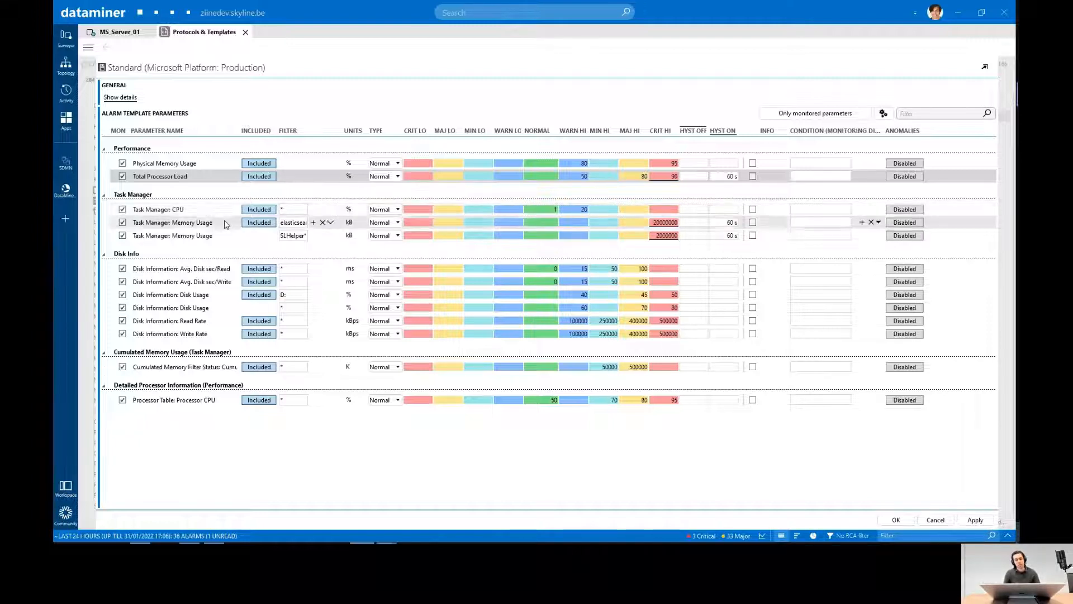
- Inspect the filters of the two Task Manager: Memory Usage rows in the Standard alarm template
{"action": "left_click", "coordinate": [220, 236]}
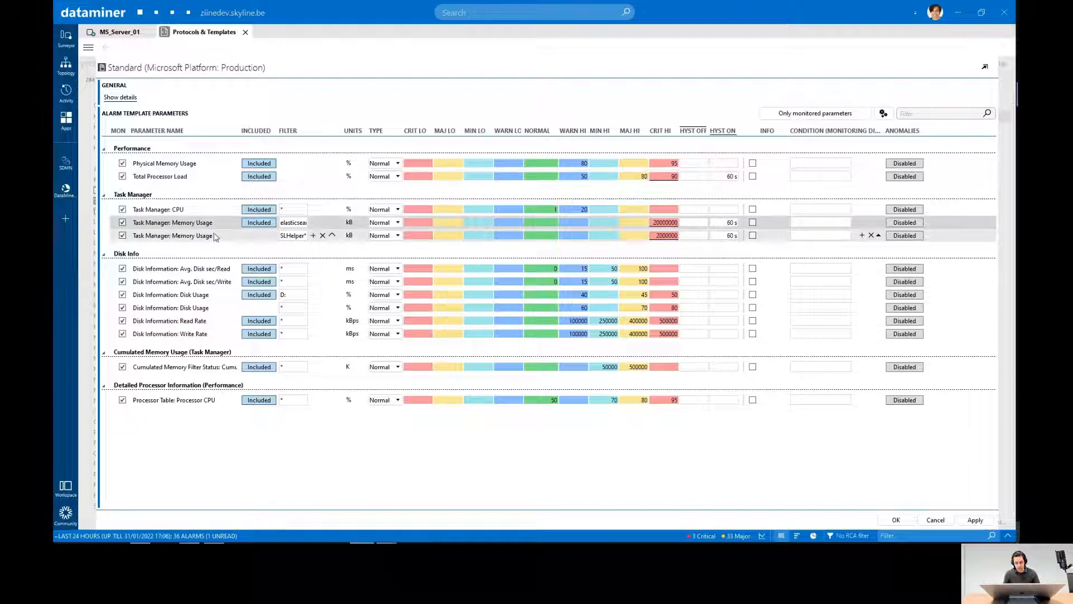
{"action": "left_click", "coordinate": [292, 237]}
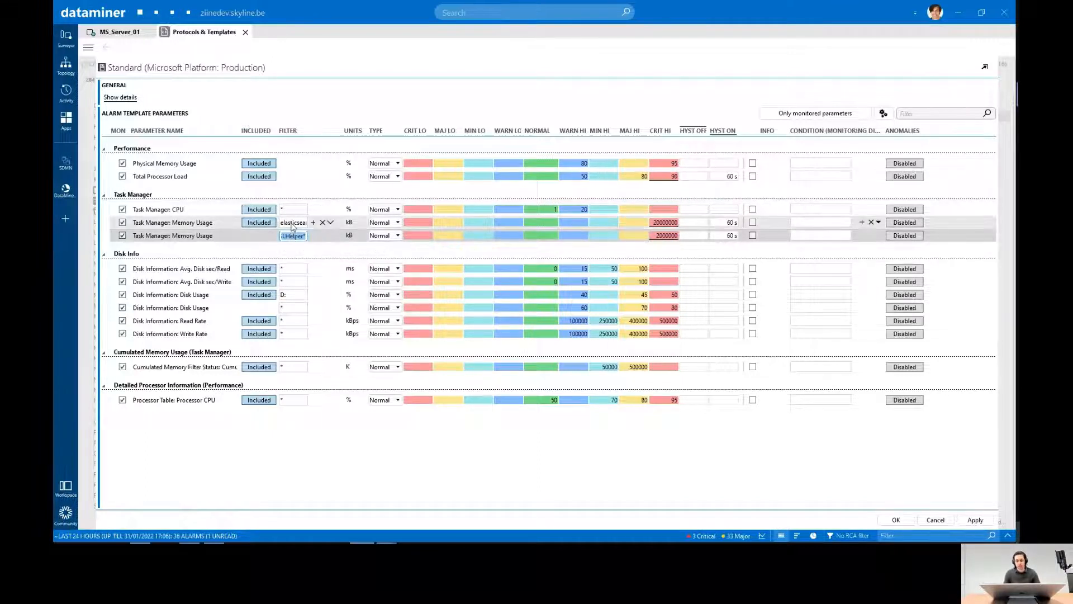
{"action": "left_click", "coordinate": [291, 226]}
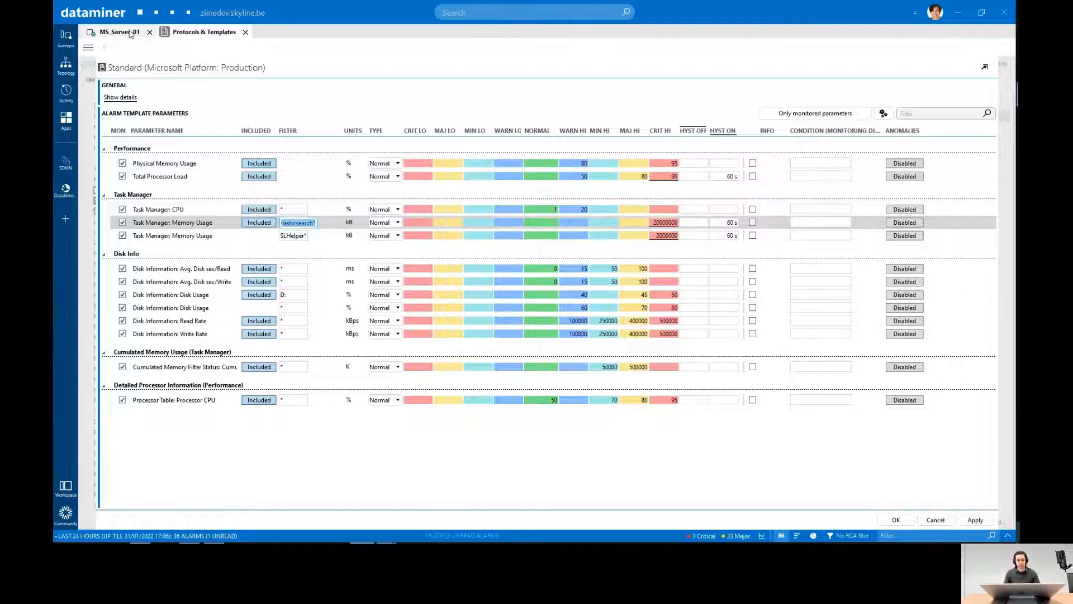
- Show all processes on the Task Manager page of MS_Server_01 and examine the memory usage of the elasticsearch service
{"action": "left_click", "coordinate": [130, 34]}
{"action": "left_click", "coordinate": [88, 101]}
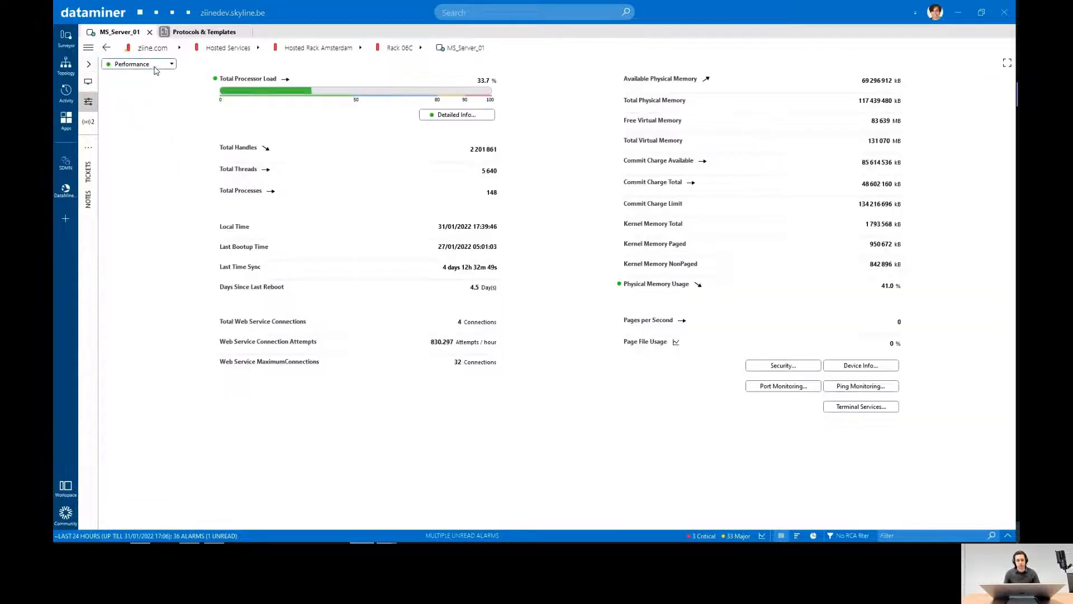
{"action": "left_click", "coordinate": [156, 66]}
{"action": "left_click", "coordinate": [146, 80]}
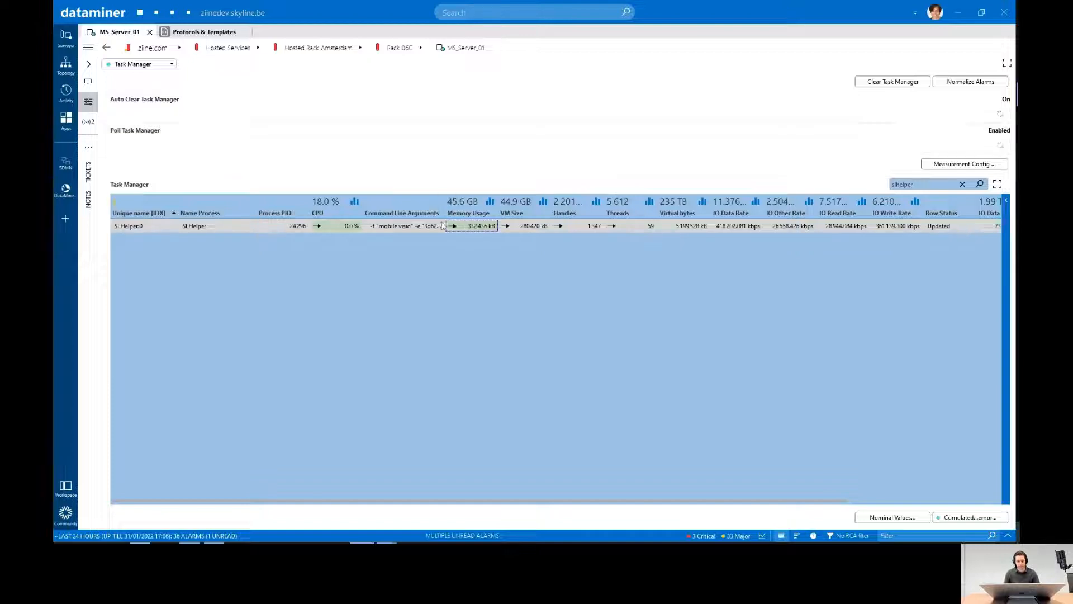
{"action": "left_click", "coordinate": [962, 184]}
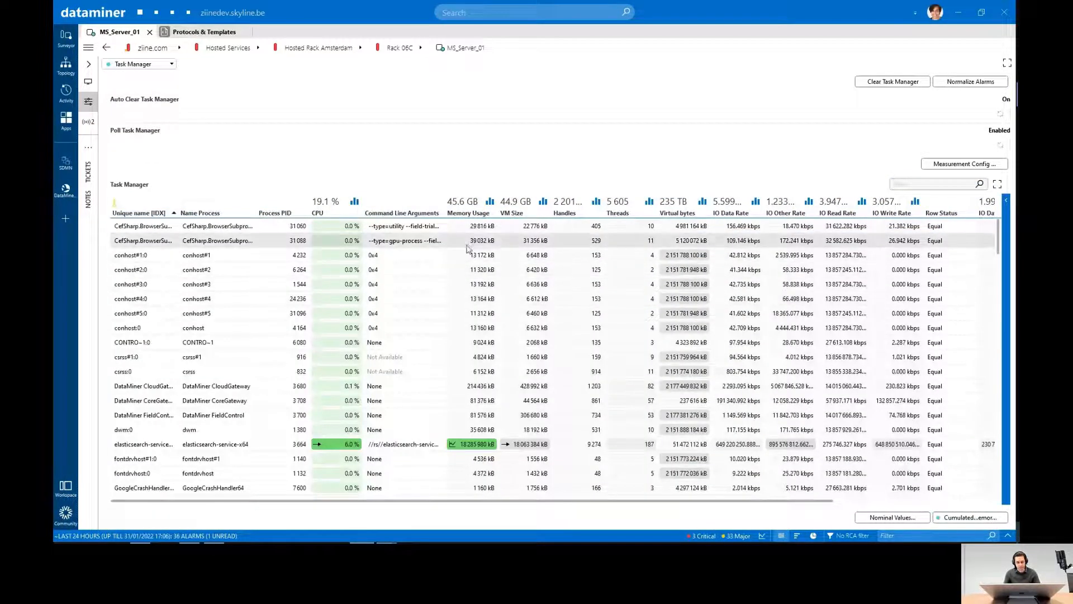
{"action": "scroll", "coordinate": [467, 248], "scroll_direction": "down", "scroll_amount": 3}
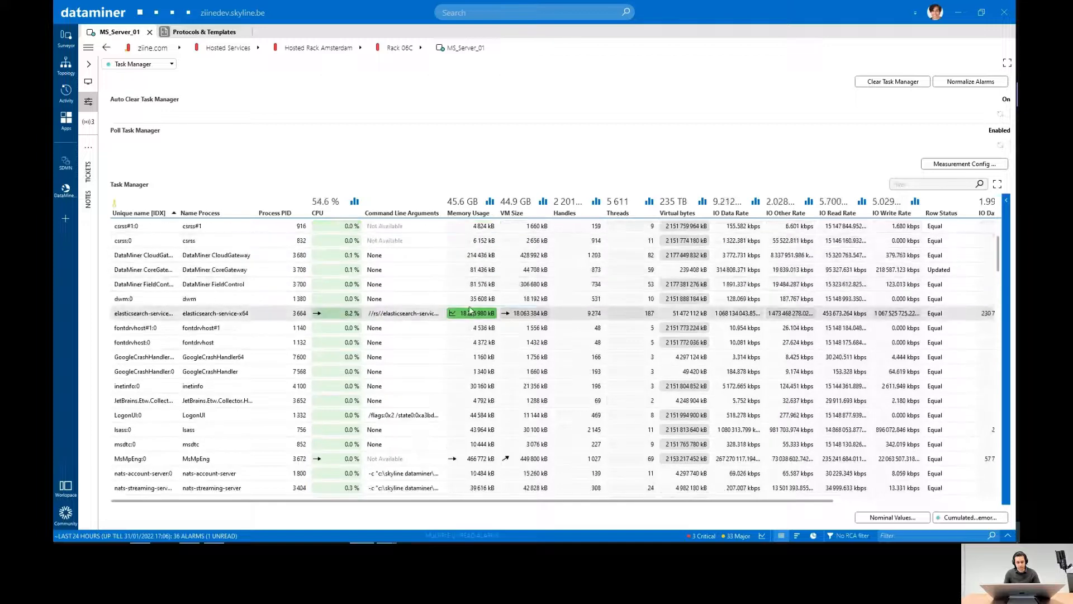
- Return to the Standard alarm template and close it with confirmation
{"action": "left_click", "coordinate": [219, 33]}
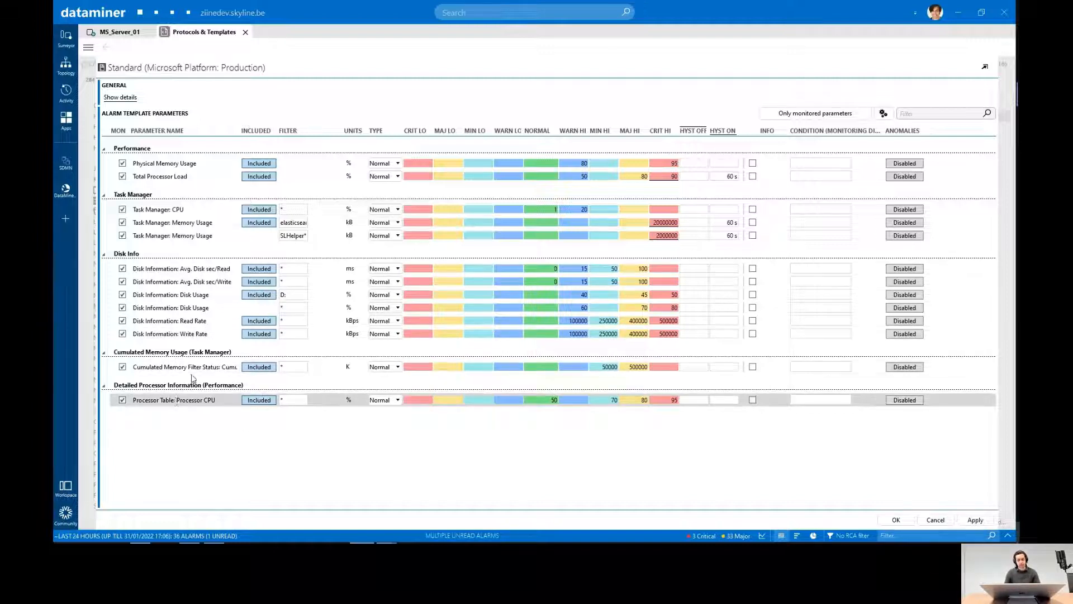
{"action": "left_click", "coordinate": [895, 520]}
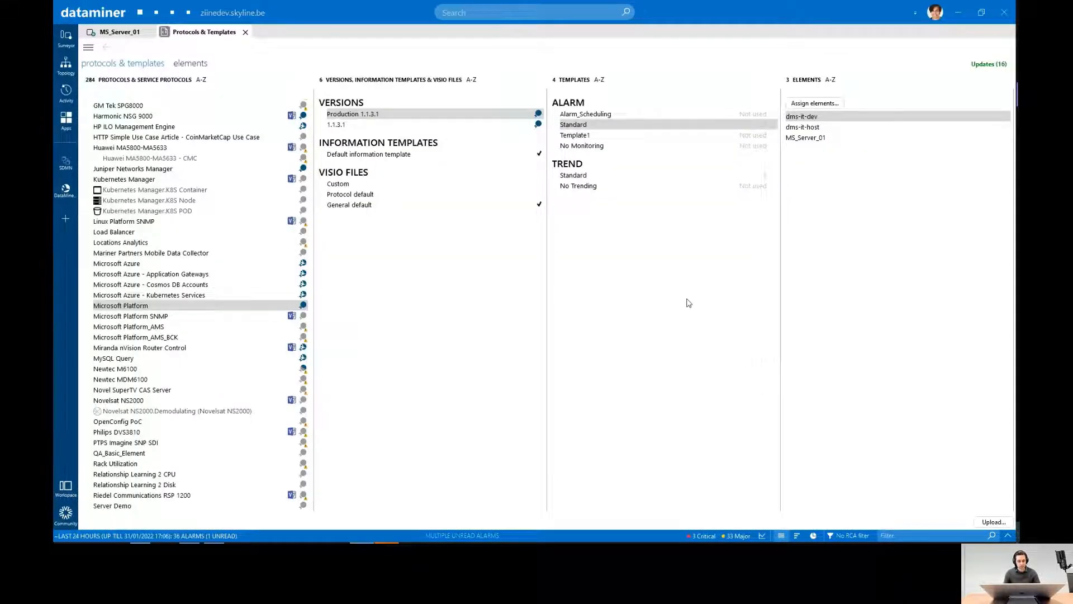
{"action": "right_click", "coordinate": [611, 128]}
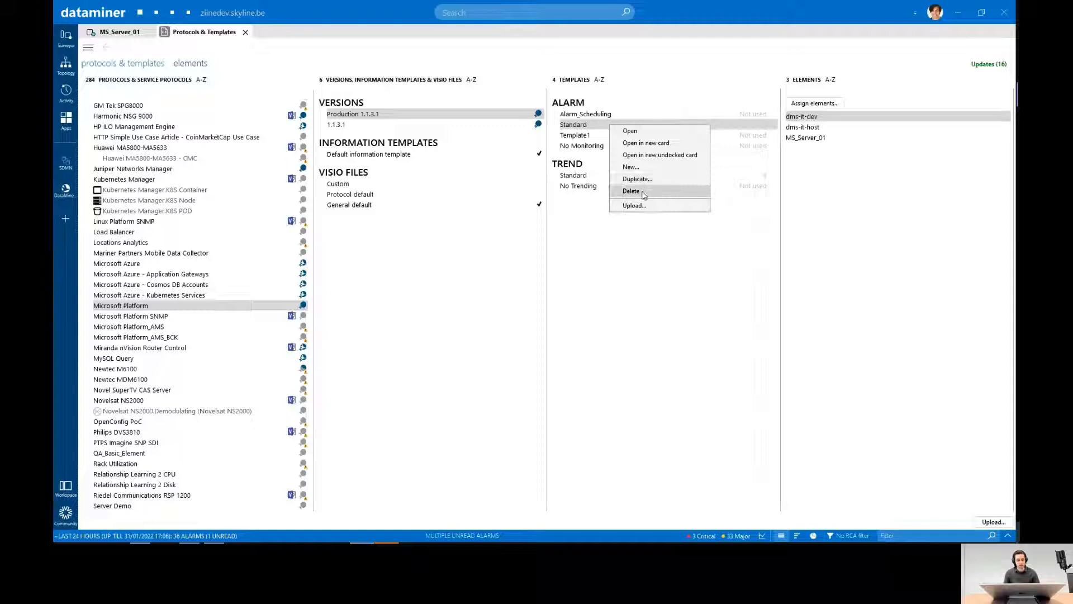
{"action": "left_click", "coordinate": [640, 205]}
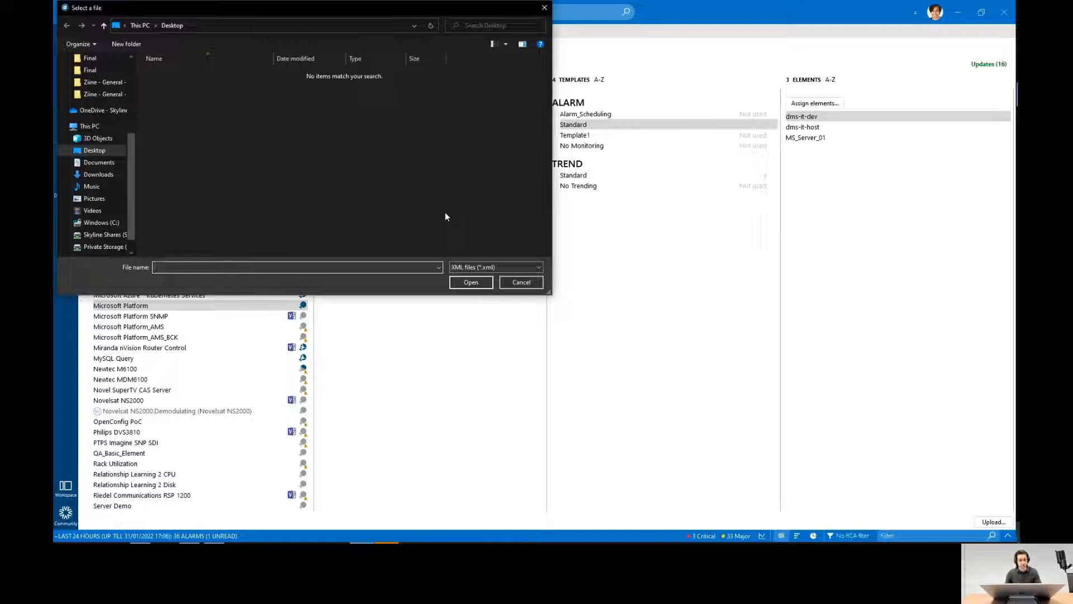
{"action": "left_click", "coordinate": [545, 7]}
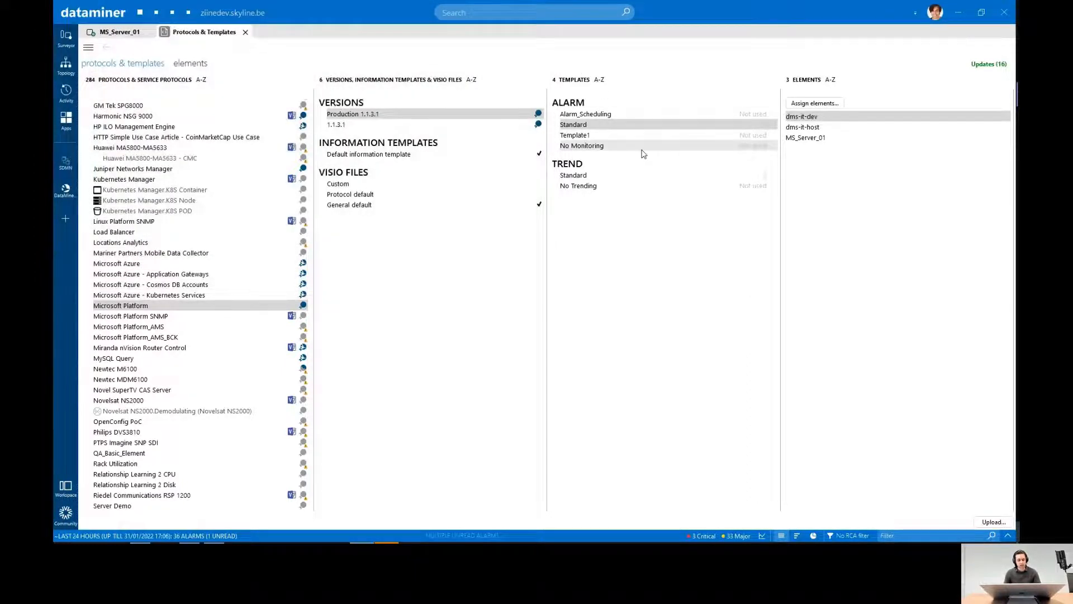
{"action": "left_click", "coordinate": [635, 137]}
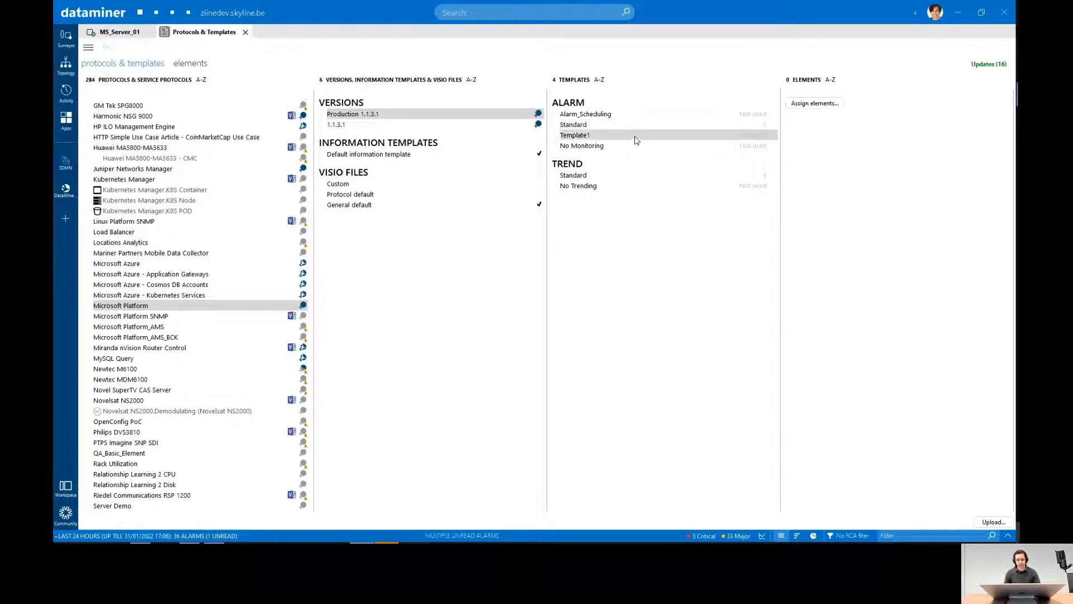
{"action": "left_click", "coordinate": [814, 103]}
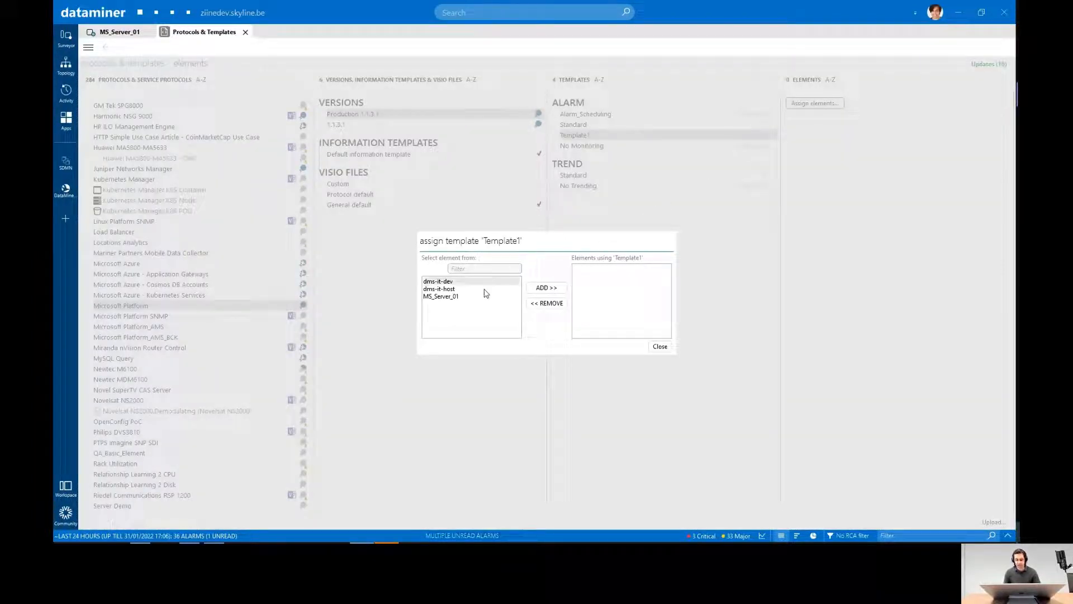
{"action": "left_click", "coordinate": [441, 298]}
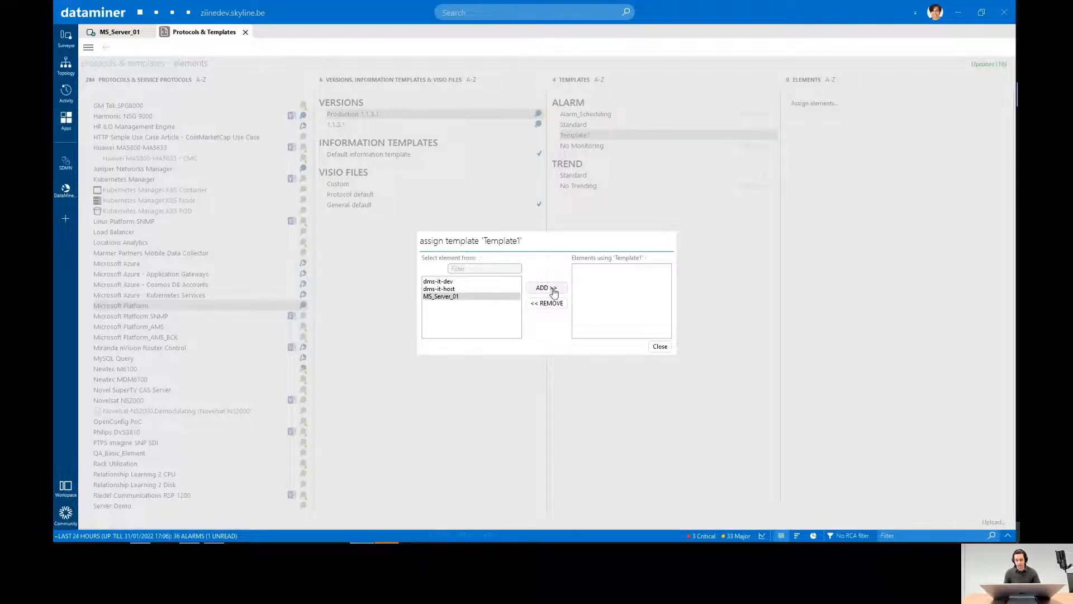
{"action": "left_click", "coordinate": [658, 347]}
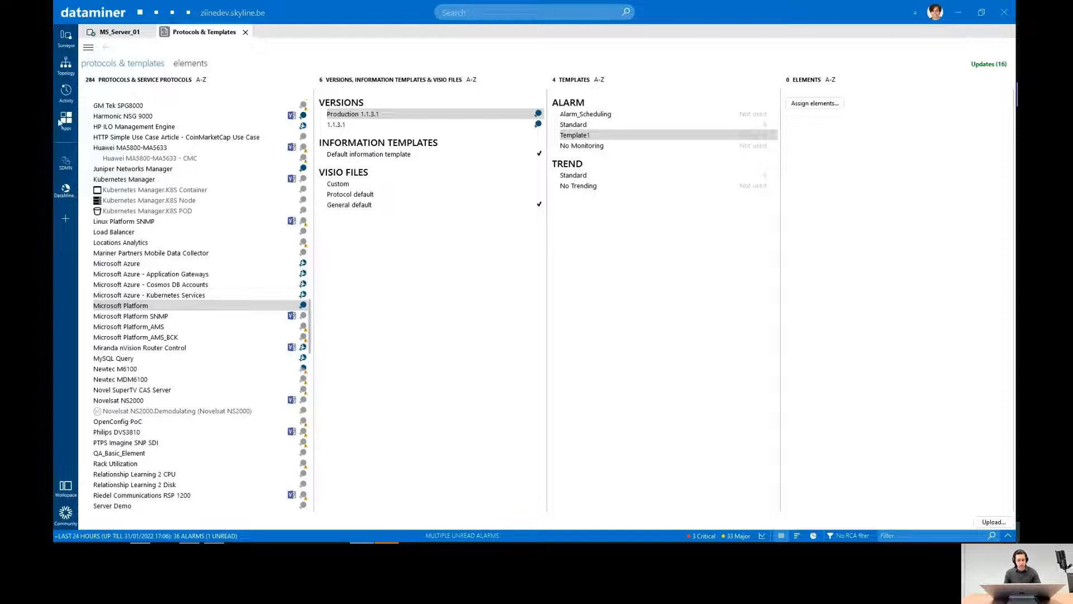
- Assign the alarm template Template1 to MS_Server_01 under Rack 06C from the element tree and confirm the assignment
{"action": "left_click", "coordinate": [66, 37]}
{"action": "right_click", "coordinate": [156, 141]}
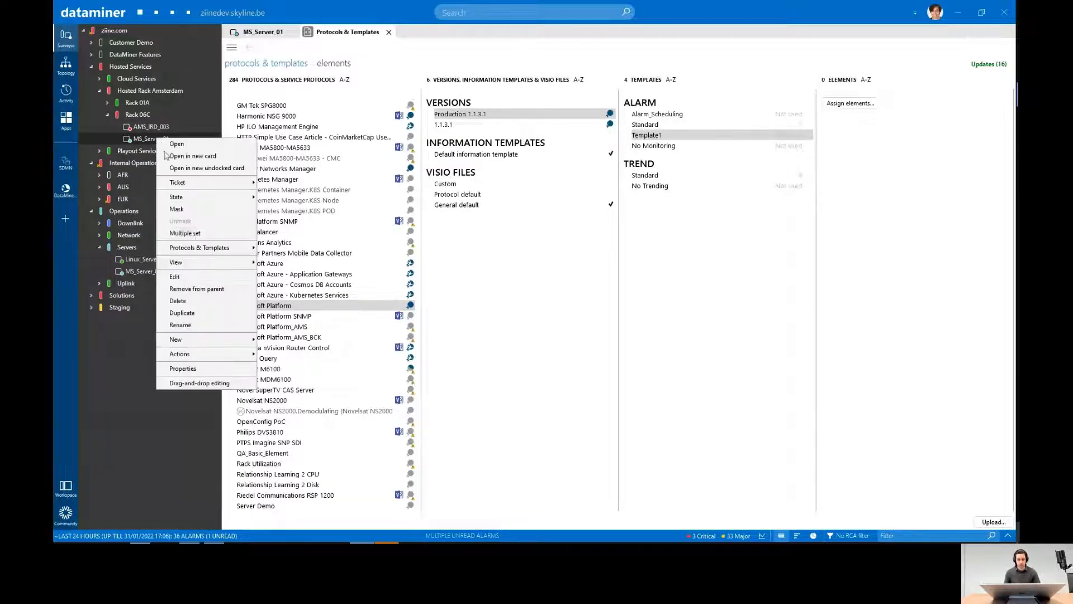
{"action": "mouse_move", "coordinate": [199, 247]}
{"action": "mouse_move", "coordinate": [303, 291]}
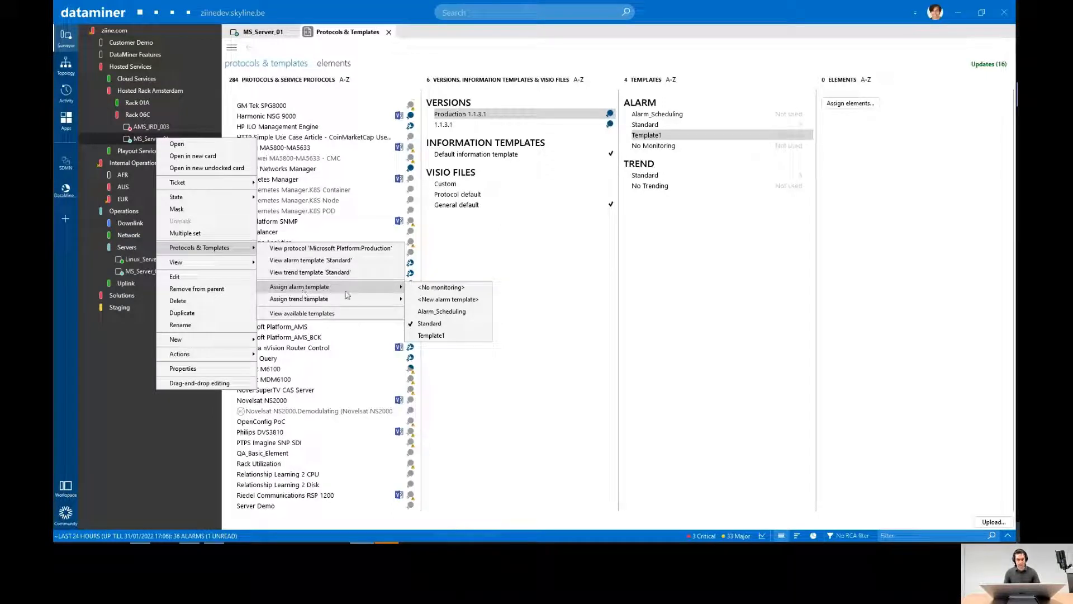
{"action": "left_click", "coordinate": [433, 335]}
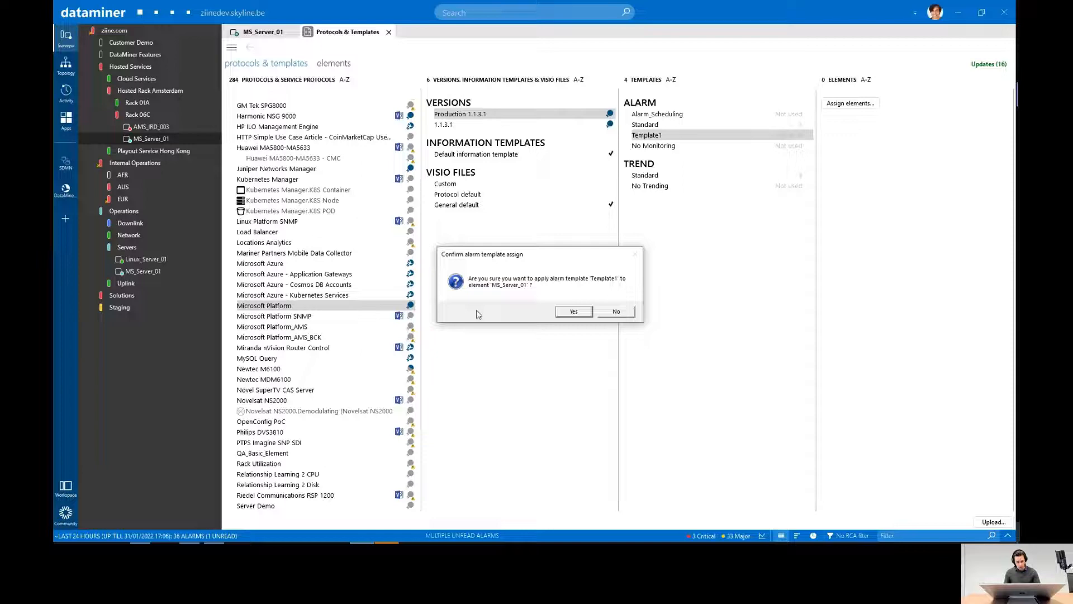
{"action": "left_click", "coordinate": [573, 311]}
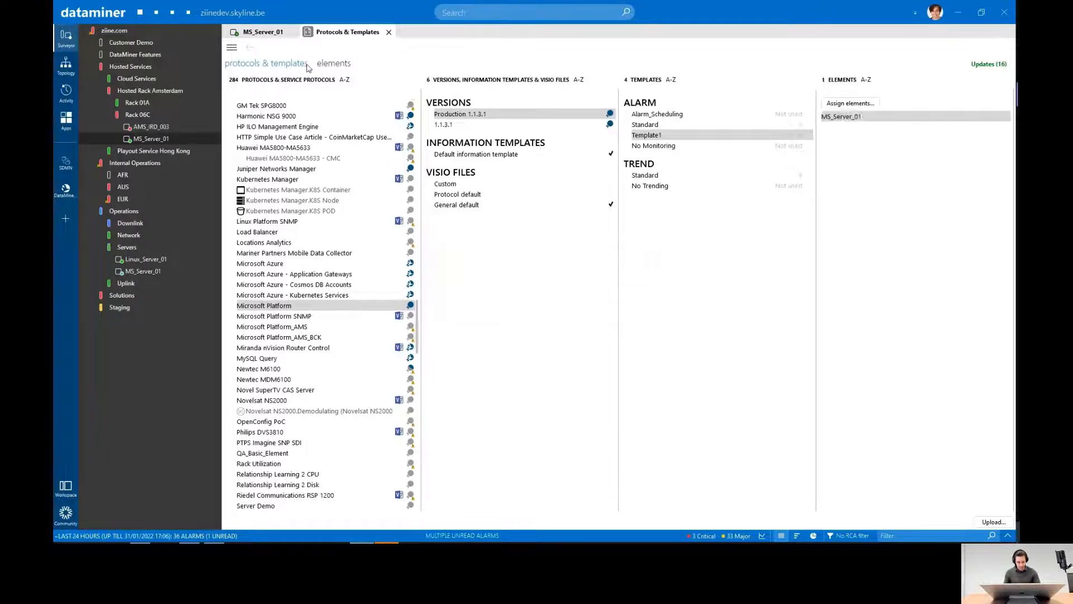
- Check the alarm state of MS_Server_01 in its visual overview and on its Performance page
{"action": "left_click", "coordinate": [259, 32]}
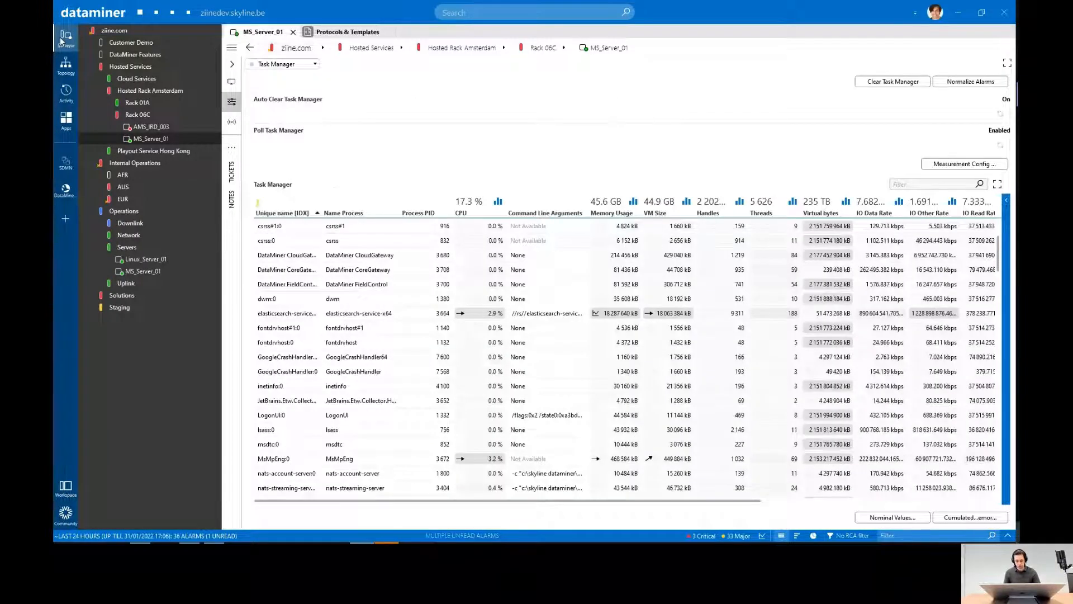
{"action": "left_click", "coordinate": [66, 38]}
{"action": "left_click", "coordinate": [89, 82]}
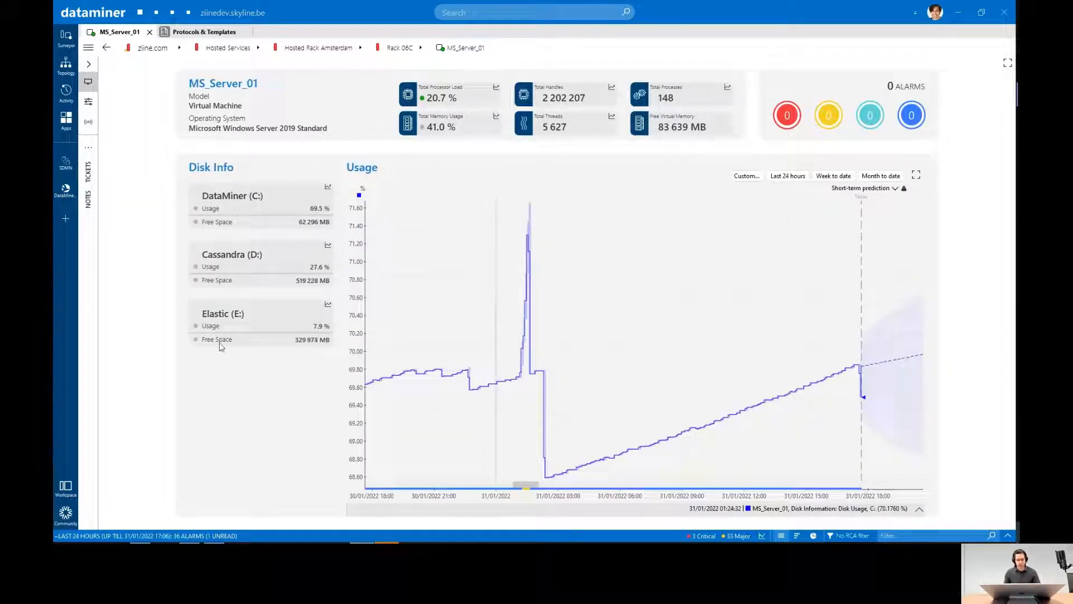
{"action": "left_click", "coordinate": [89, 102]}
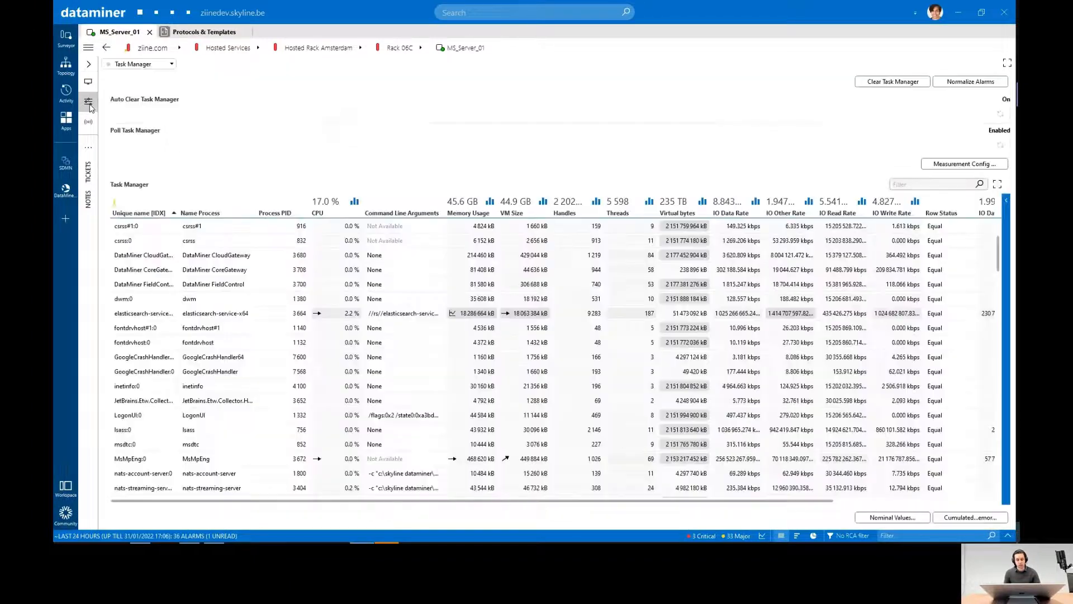
{"action": "left_click", "coordinate": [121, 65]}
{"action": "left_click", "coordinate": [133, 74]}
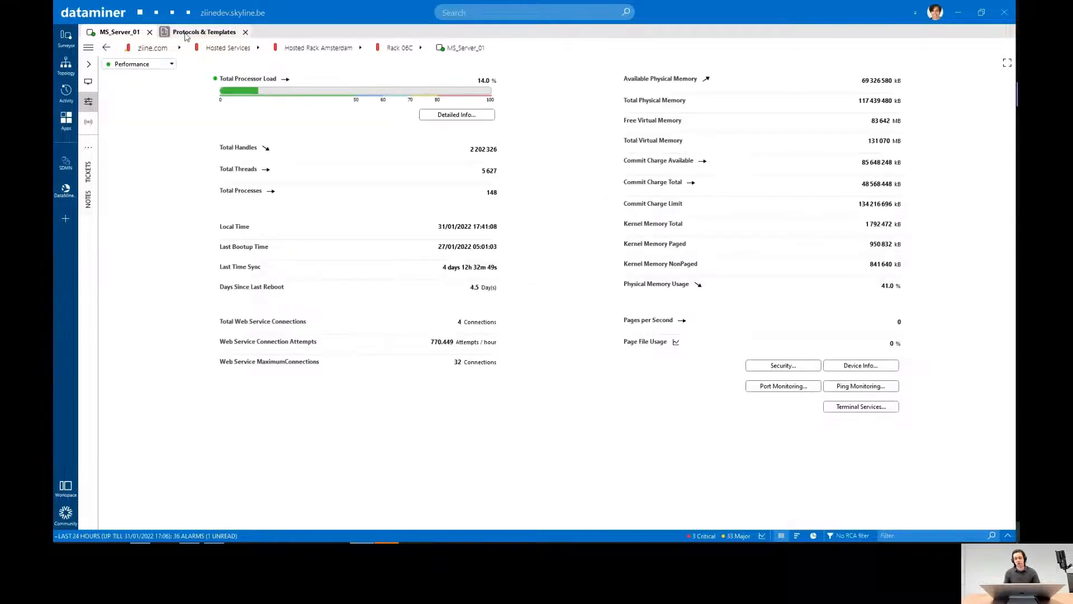
- Assign the Standard alarm template to MS_Server_01 and view the server's visual overview
{"action": "left_click", "coordinate": [204, 32]}
{"action": "left_click", "coordinate": [595, 125]}
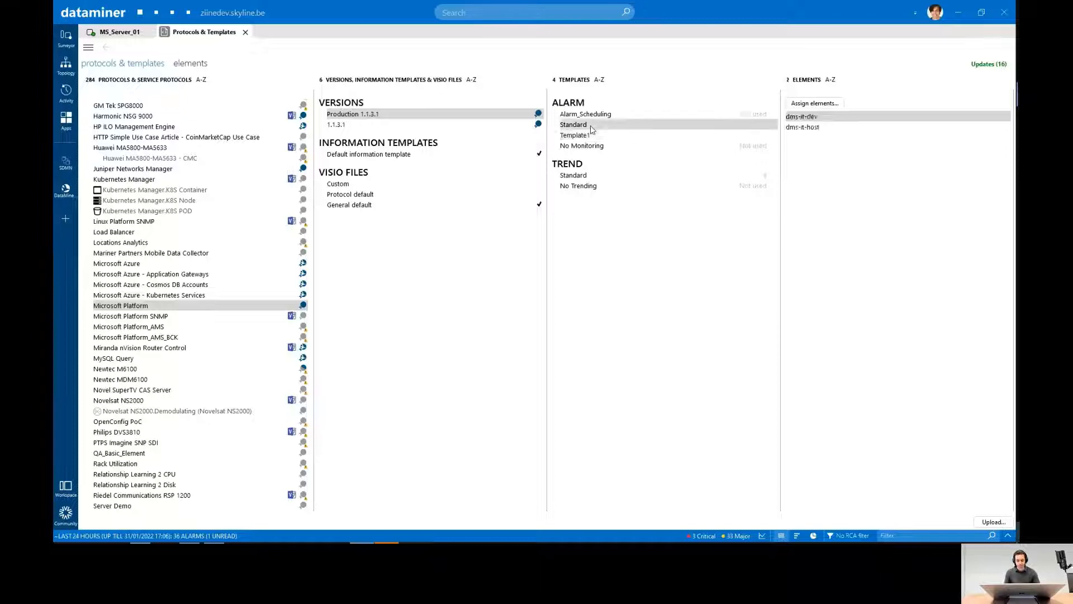
{"action": "left_click", "coordinate": [814, 103]}
{"action": "left_click", "coordinate": [450, 282]}
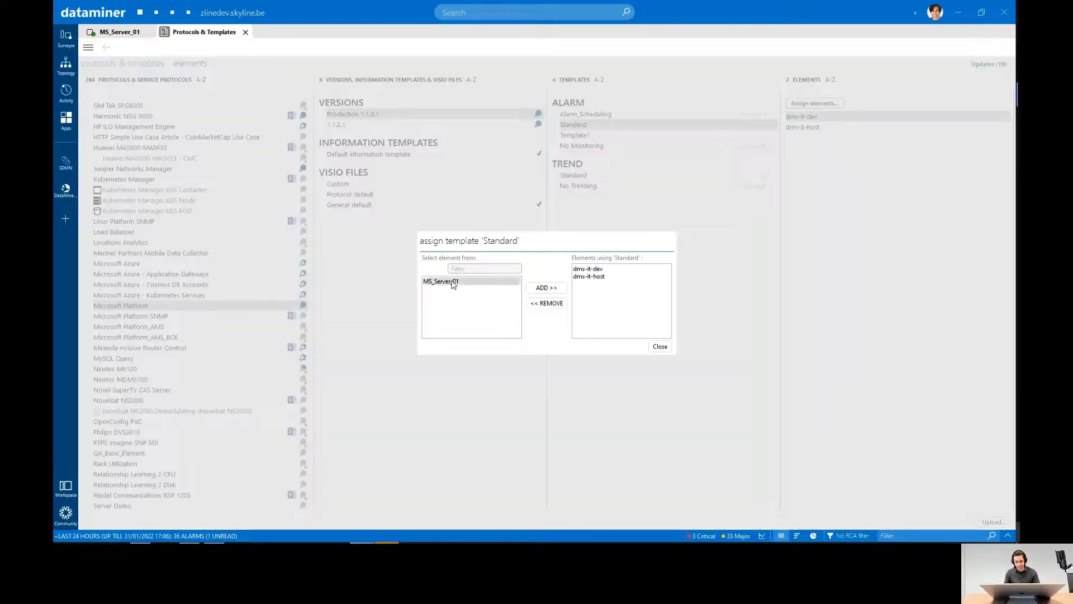
{"action": "left_click", "coordinate": [546, 288]}
{"action": "left_click", "coordinate": [660, 346]}
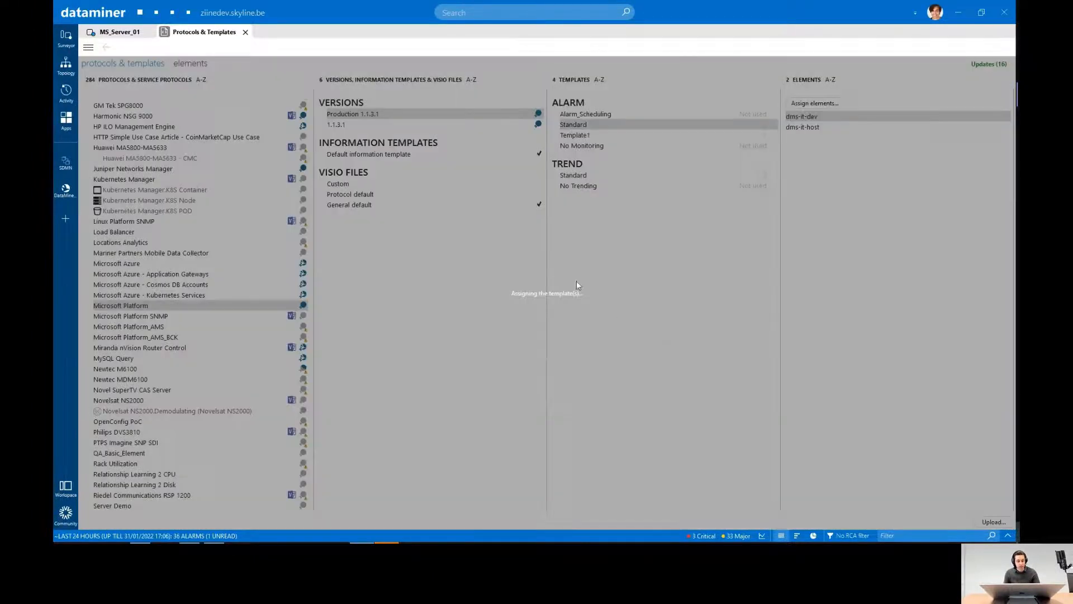
{"action": "left_click", "coordinate": [120, 32]}
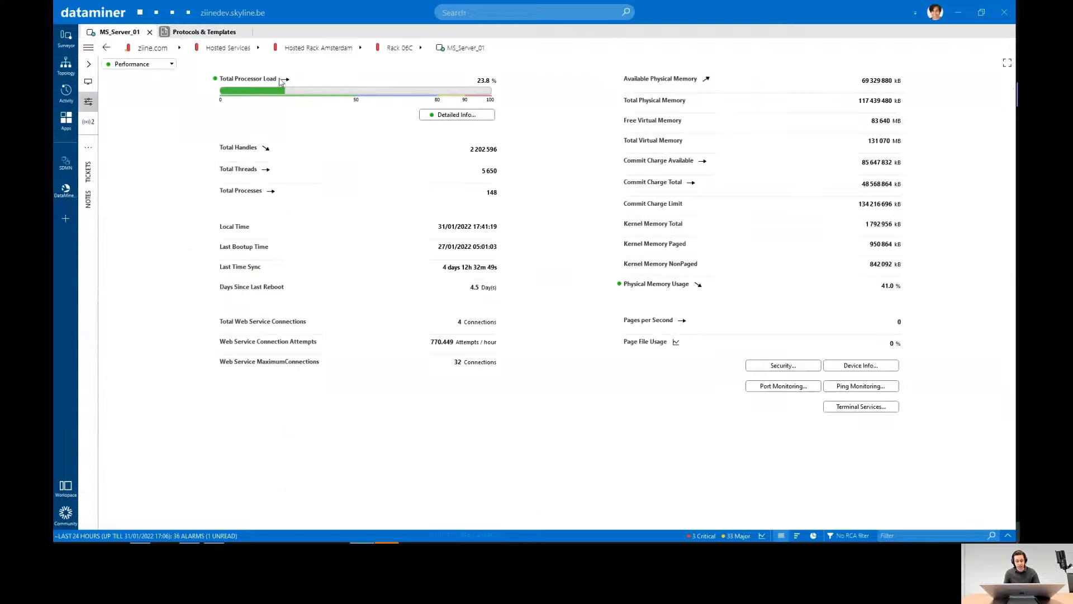
{"action": "left_click", "coordinate": [88, 81]}
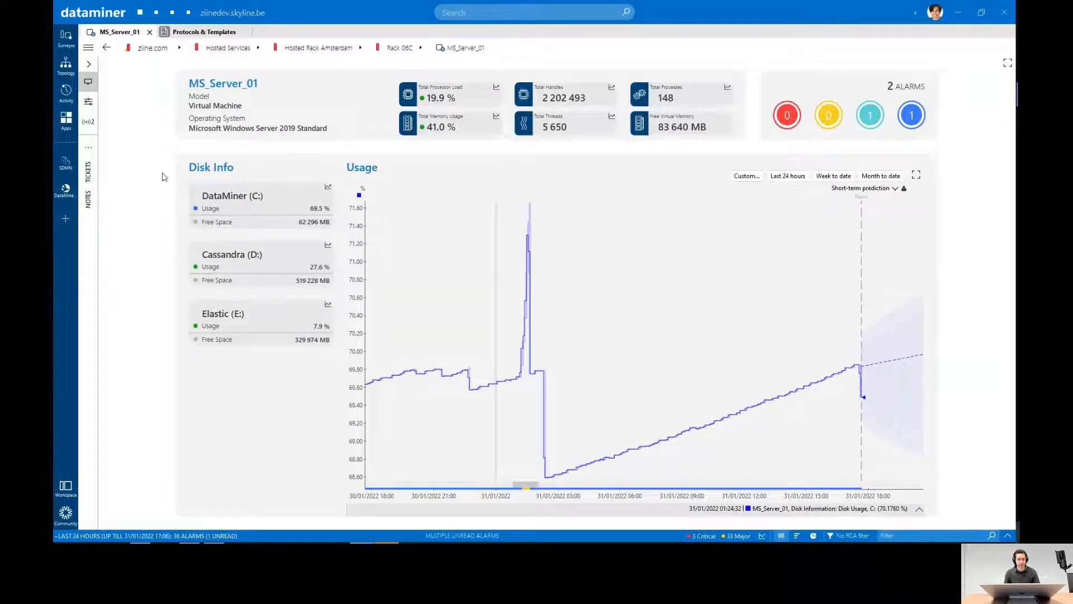